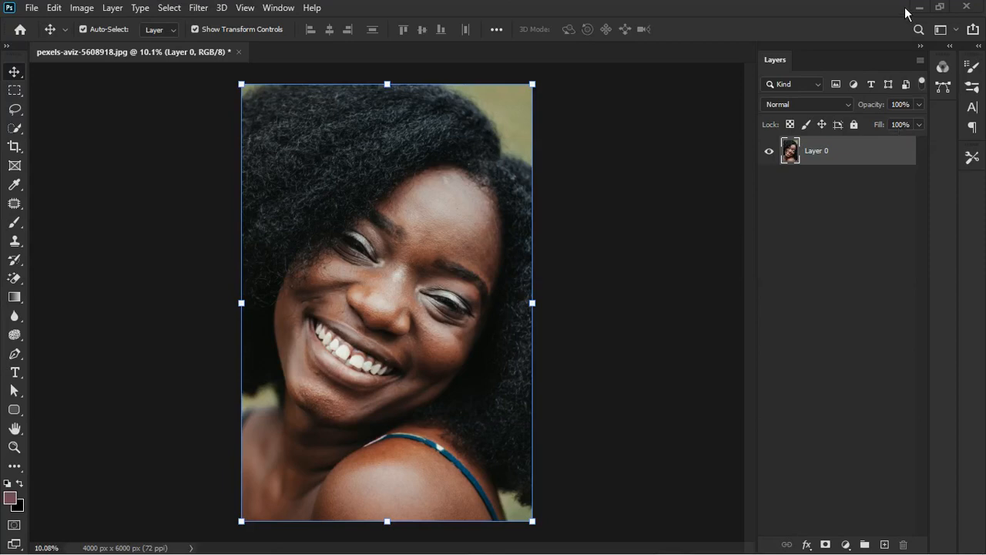
Examine the portrait's skin tones up close and in the full image.
{"action": "scroll", "coordinate": [413, 295], "scroll_direction": "up", "scroll_amount": 5}
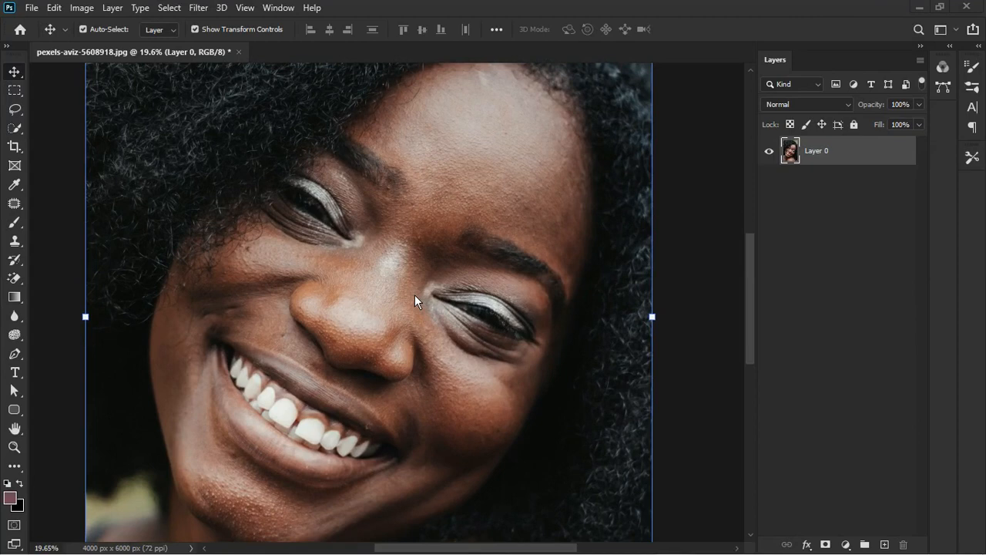
{"action": "scroll", "coordinate": [414, 301], "scroll_direction": "up", "scroll_amount": 1}
{"action": "scroll", "coordinate": [411, 299], "scroll_direction": "down", "scroll_amount": 5}
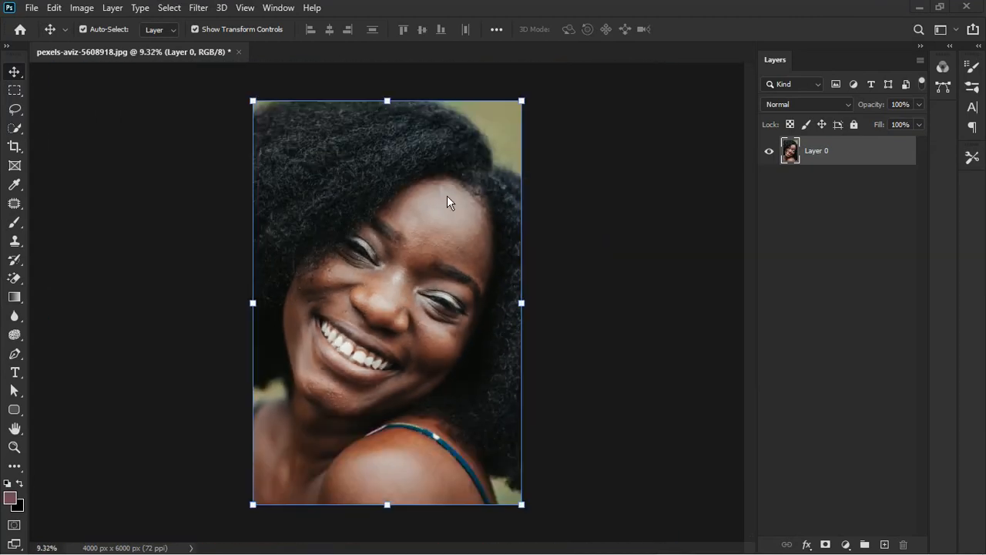
{"action": "scroll", "coordinate": [510, 150], "scroll_direction": "up", "scroll_amount": 2}
{"action": "scroll", "coordinate": [510, 151], "scroll_direction": "down", "scroll_amount": 2}
{"action": "scroll", "coordinate": [382, 478], "scroll_direction": "up", "scroll_amount": 1}
{"action": "scroll", "coordinate": [382, 479], "scroll_direction": "up", "scroll_amount": 1}
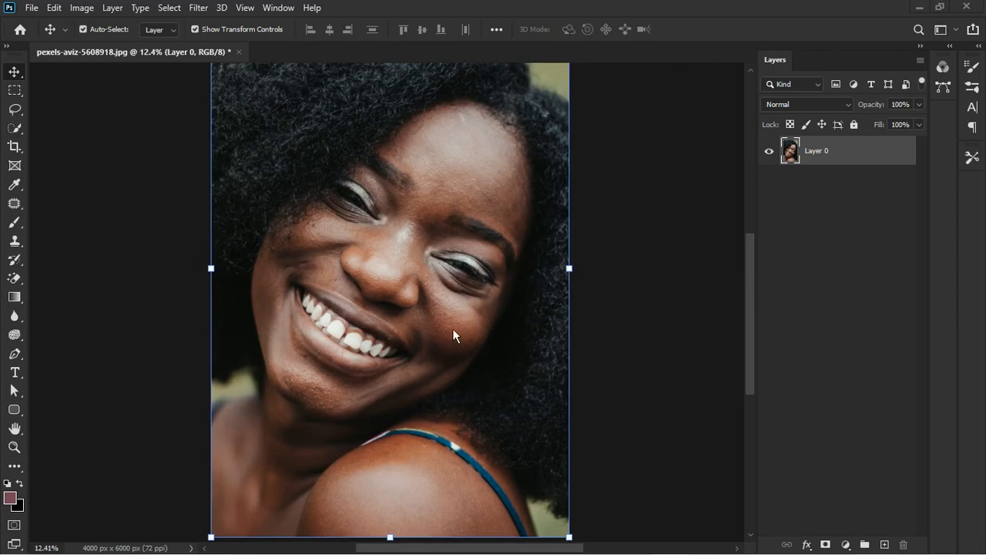
{"action": "scroll", "coordinate": [374, 271], "scroll_direction": "up", "scroll_amount": 2}
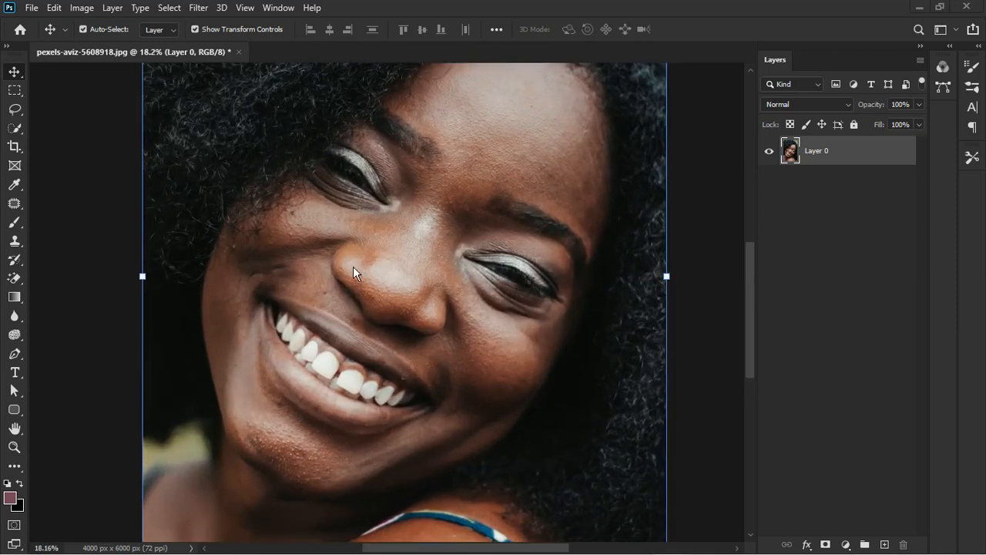
{"action": "scroll", "coordinate": [362, 273], "scroll_direction": "down", "scroll_amount": 3}
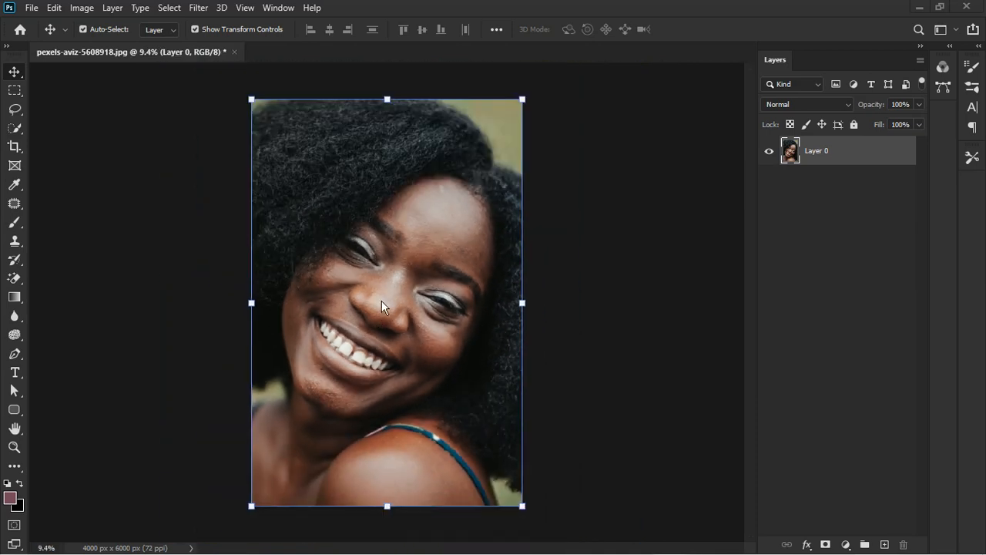
{"action": "scroll", "coordinate": [374, 301], "scroll_direction": "up", "scroll_amount": 1}
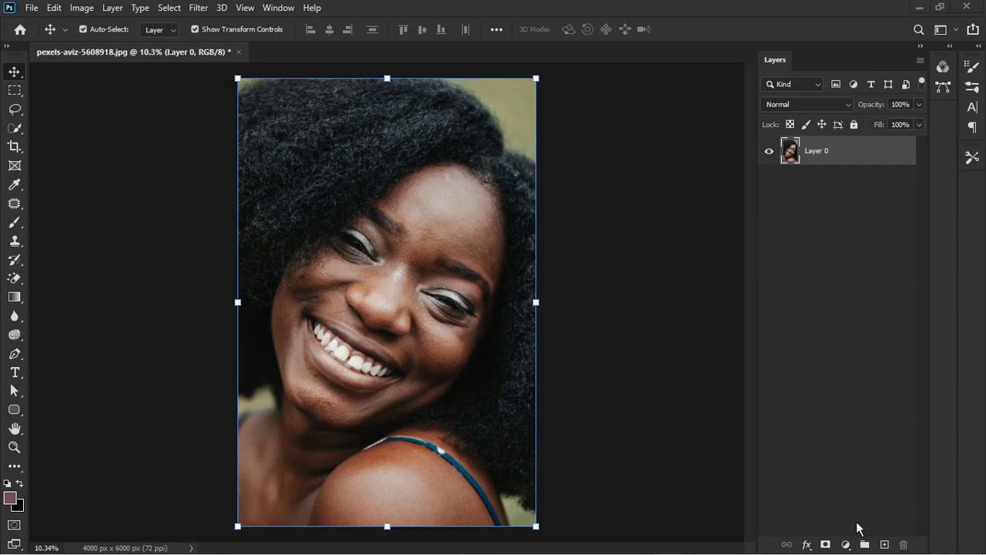
Add a Hue/Saturation adjustment layer above the portrait and activate its on-image adjustment tool.
{"action": "left_click", "coordinate": [847, 544]}
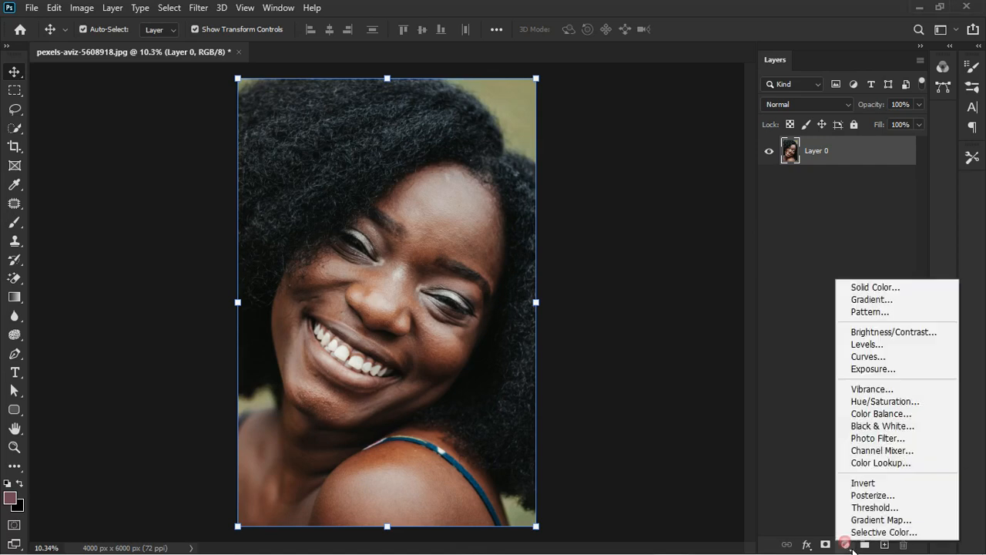
{"action": "left_click", "coordinate": [882, 401]}
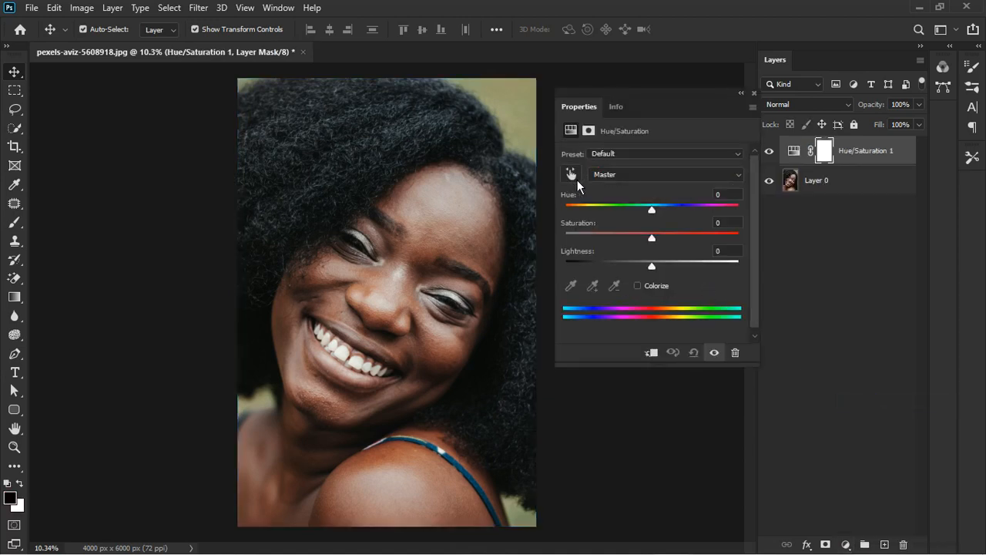
{"action": "left_click", "coordinate": [571, 174]}
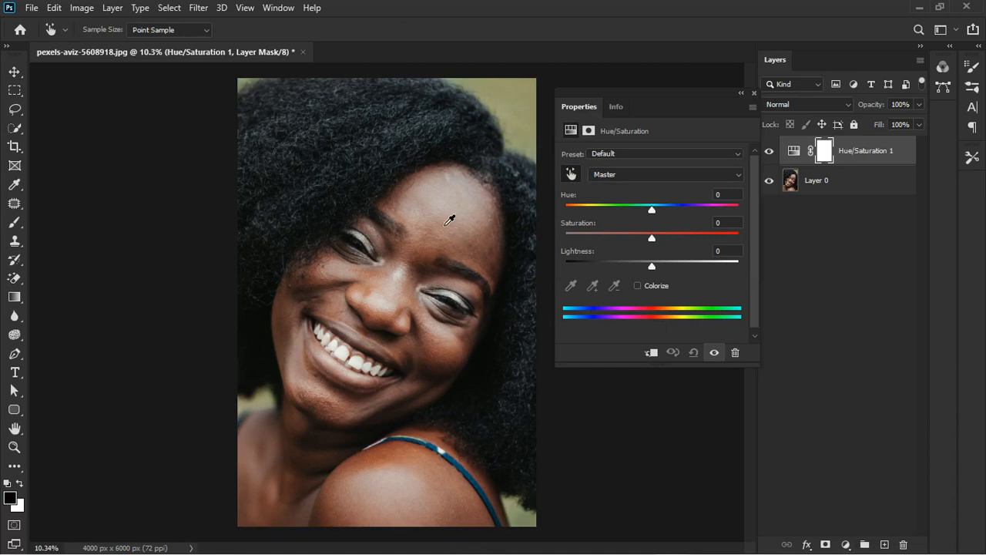
{"action": "left_click", "coordinate": [440, 209]}
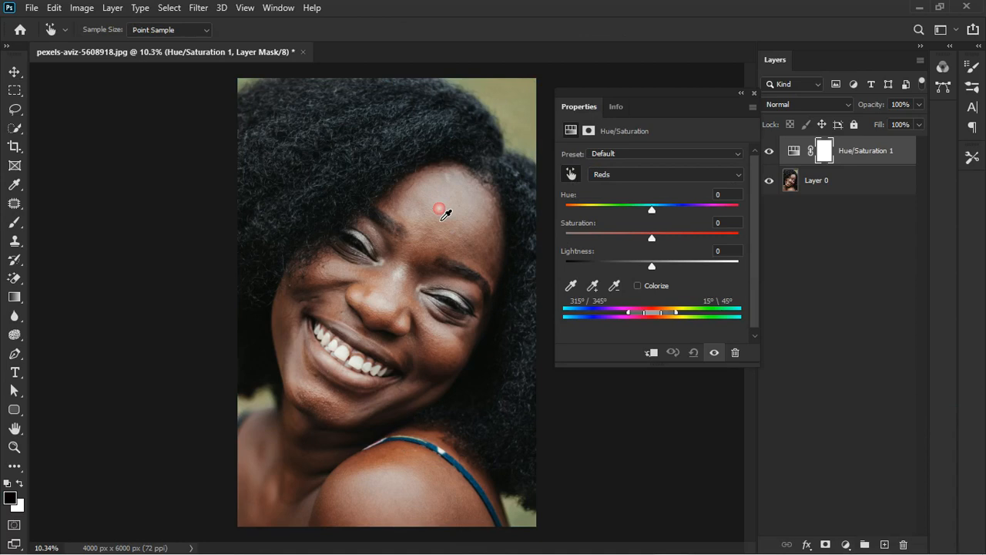
{"action": "left_click", "coordinate": [397, 457]}
{"action": "key", "text": "ctrl+plus"}
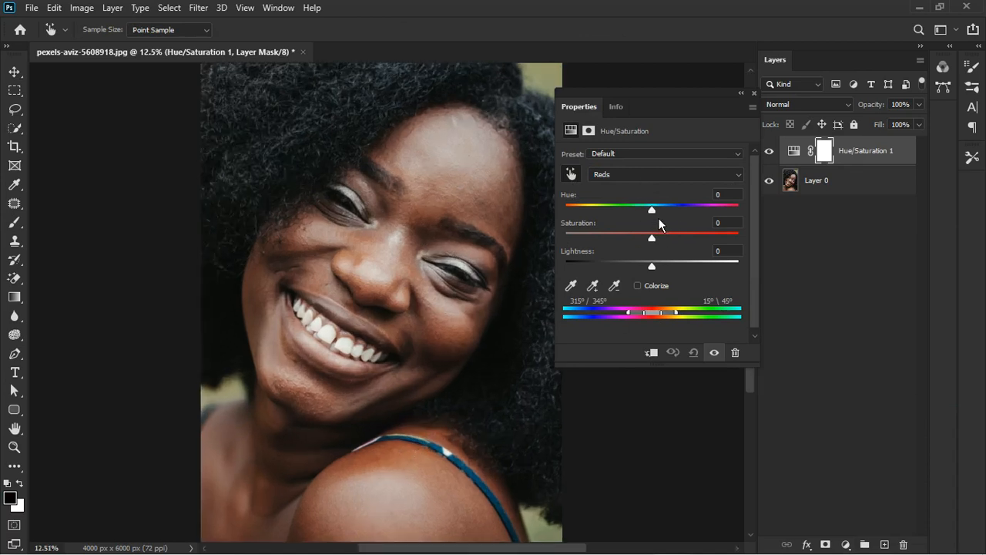
{"action": "left_click_drag", "start_coordinate": [658, 218], "coordinate": [664, 219]}
{"action": "left_click", "coordinate": [694, 352]}
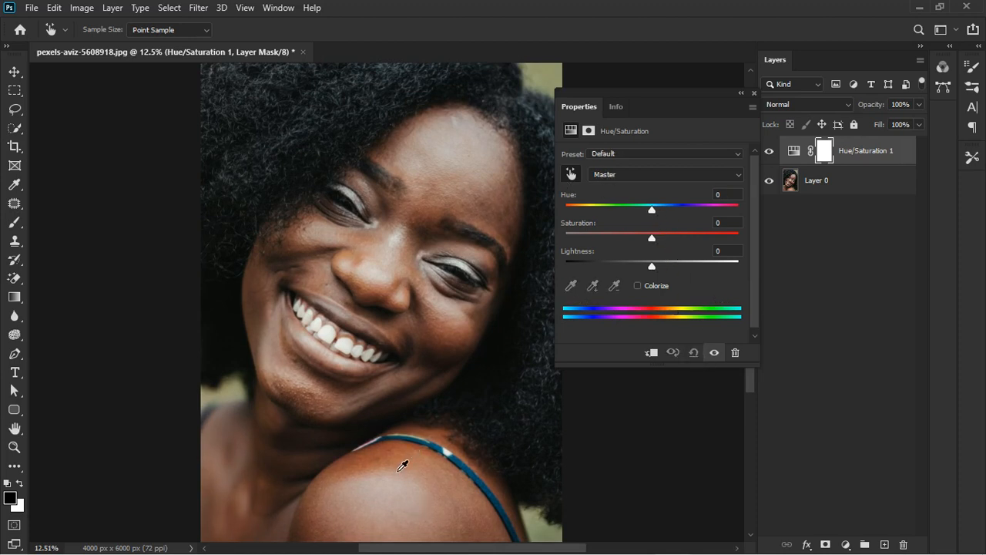
Sample the skin as the target color, set its hue to +180, and shift the affected range to 11°/40° – 71°\100°.
{"action": "left_click", "coordinate": [459, 417]}
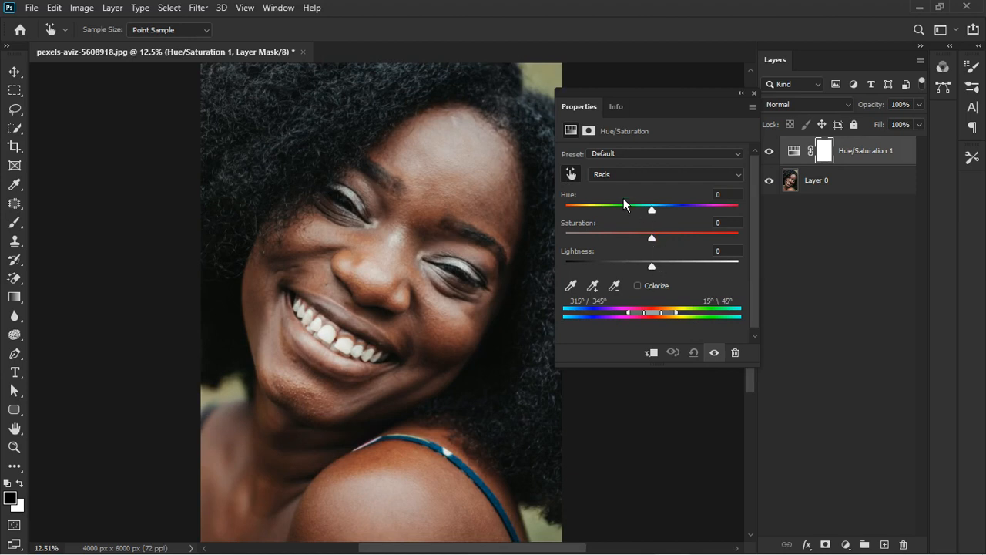
{"action": "left_click_drag", "start_coordinate": [651, 218], "coordinate": [741, 220]}
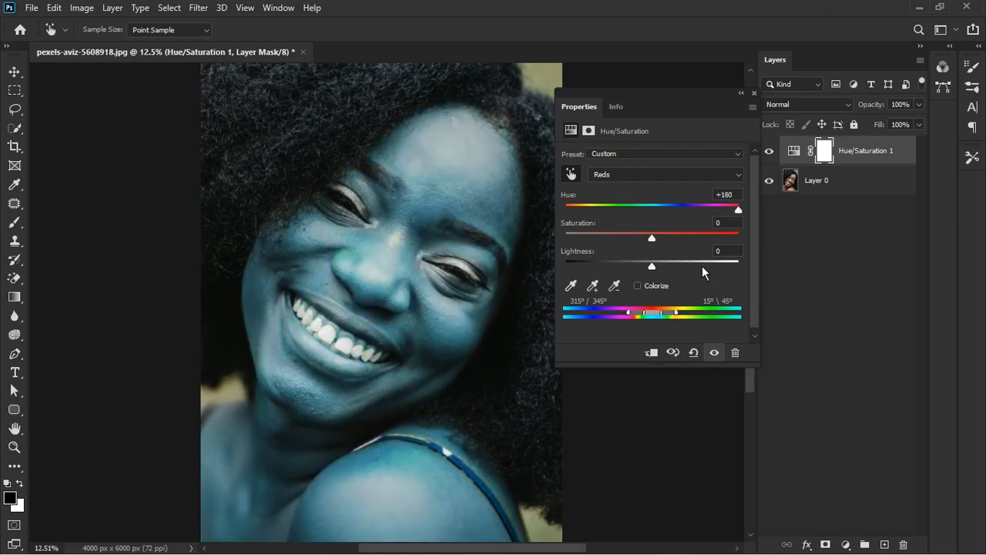
{"action": "left_click_drag", "start_coordinate": [658, 320], "coordinate": [685, 320]}
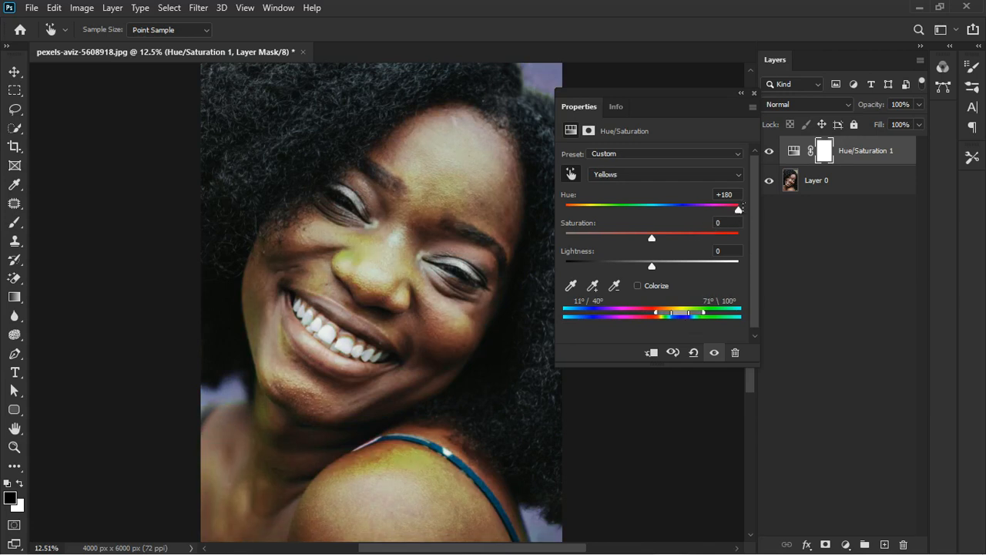
Set the hue of the shifted Yellows range to -23.
{"action": "left_click", "coordinate": [724, 195]}
{"action": "key", "text": "BackSpace"}
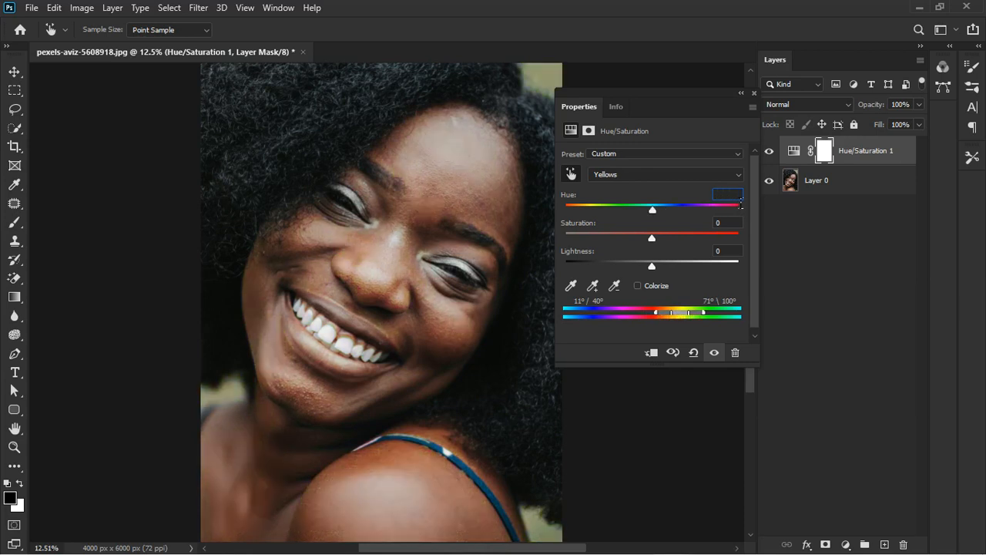
{"action": "type", "text": "0"}
{"action": "key", "text": "Return"}
{"action": "type", "text": "-9"}
{"action": "left_click_drag", "start_coordinate": [649, 219], "coordinate": [638, 221]}
{"action": "left_click", "coordinate": [714, 353]}
Lower the saturation of the Yellows range and compare the image with the adjustment layer off and on.
{"action": "left_click_drag", "start_coordinate": [658, 241], "coordinate": [650, 248]}
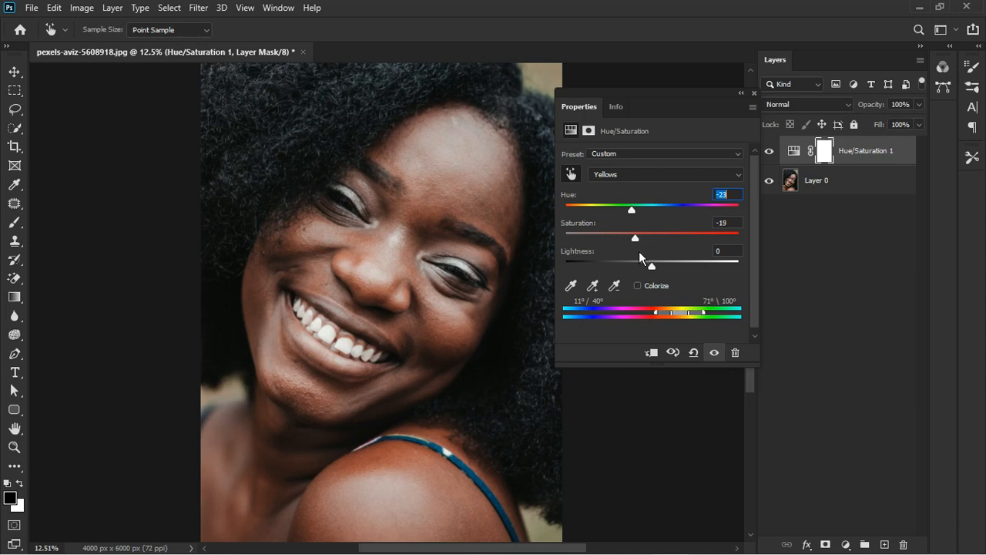
{"action": "mouse_move", "coordinate": [644, 243]}
{"action": "left_mouse_down"}
{"action": "mouse_move", "coordinate": [602, 250]}
{"action": "mouse_move", "coordinate": [631, 248]}
{"action": "left_mouse_up"}
{"action": "left_click", "coordinate": [752, 94]}
{"action": "key", "text": "ctrl+0"}
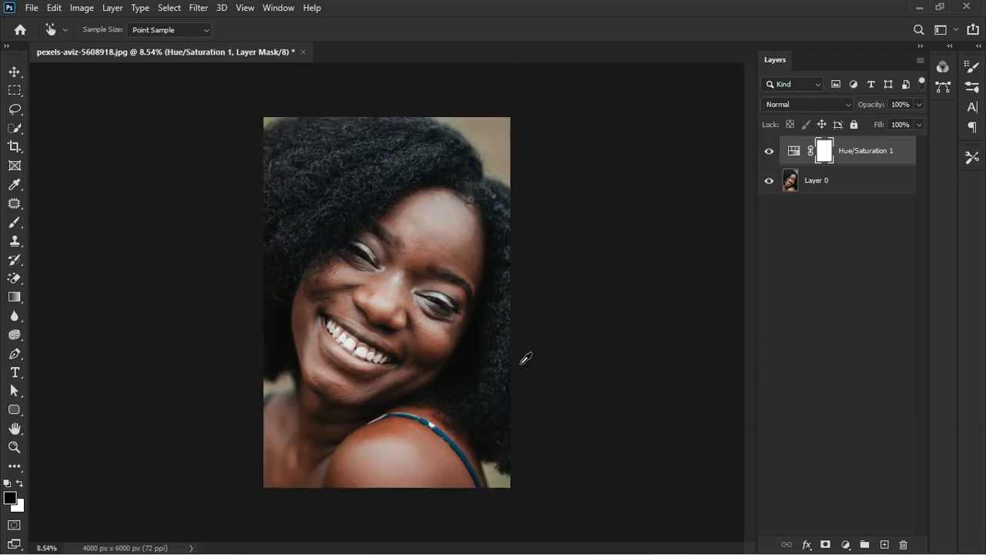
{"action": "left_click", "coordinate": [769, 153]}
{"action": "left_click", "coordinate": [771, 153]}
Add a second Hue/Saturation layer and mask it to the sampled forehead skin tone using Color Range with fuzziness 27.
{"action": "left_click", "coordinate": [846, 546]}
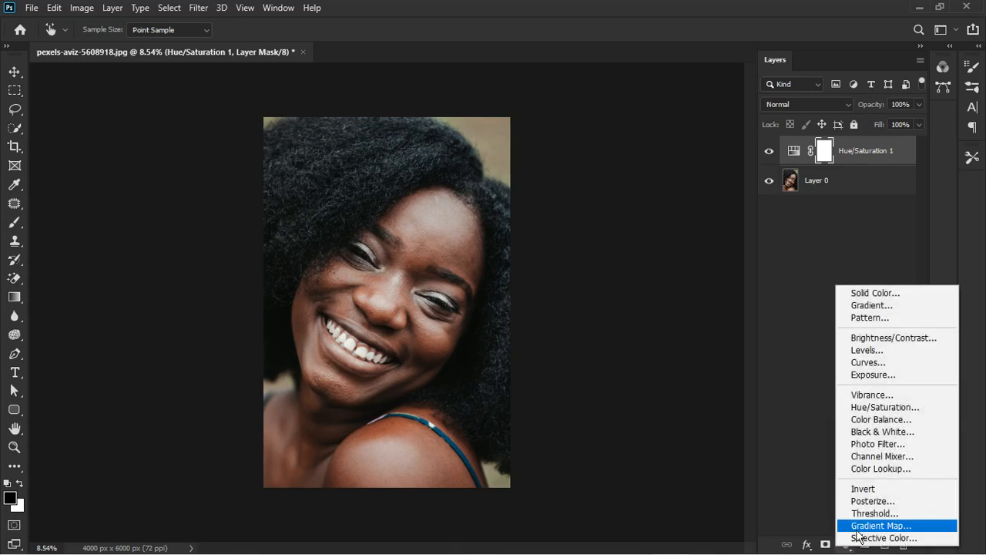
{"action": "left_click", "coordinate": [892, 407]}
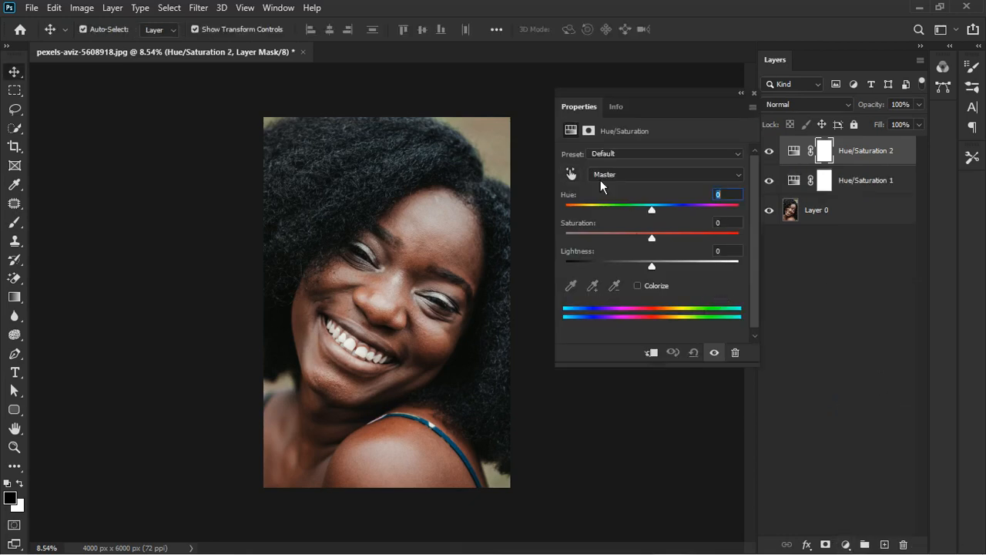
{"action": "left_click", "coordinate": [169, 8]}
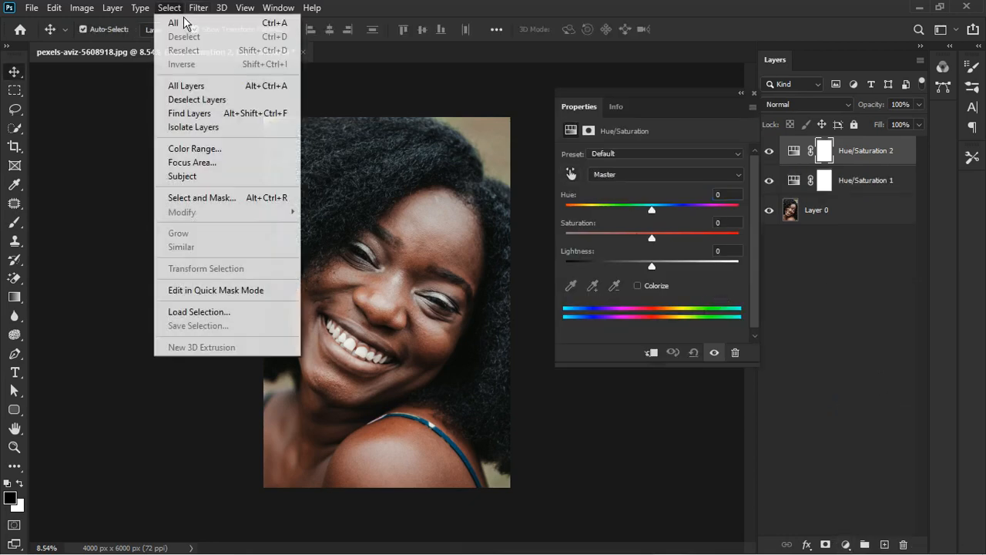
{"action": "left_click", "coordinate": [217, 151]}
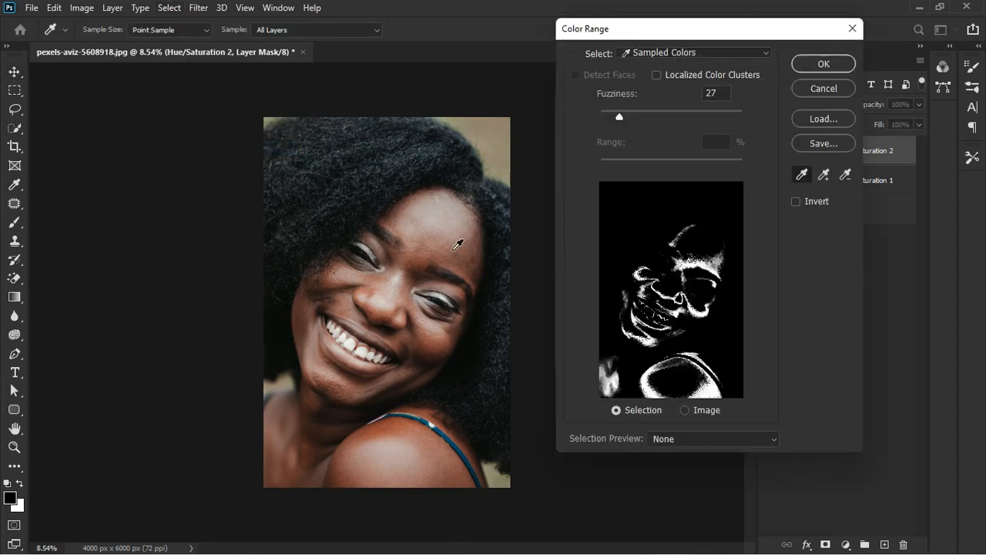
{"action": "left_click", "coordinate": [432, 240]}
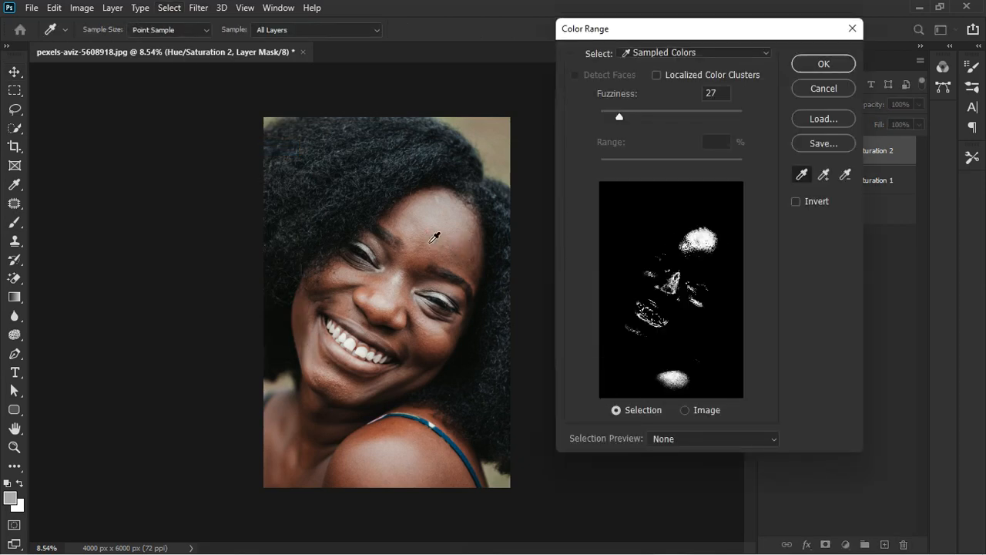
{"action": "left_click", "coordinate": [433, 243]}
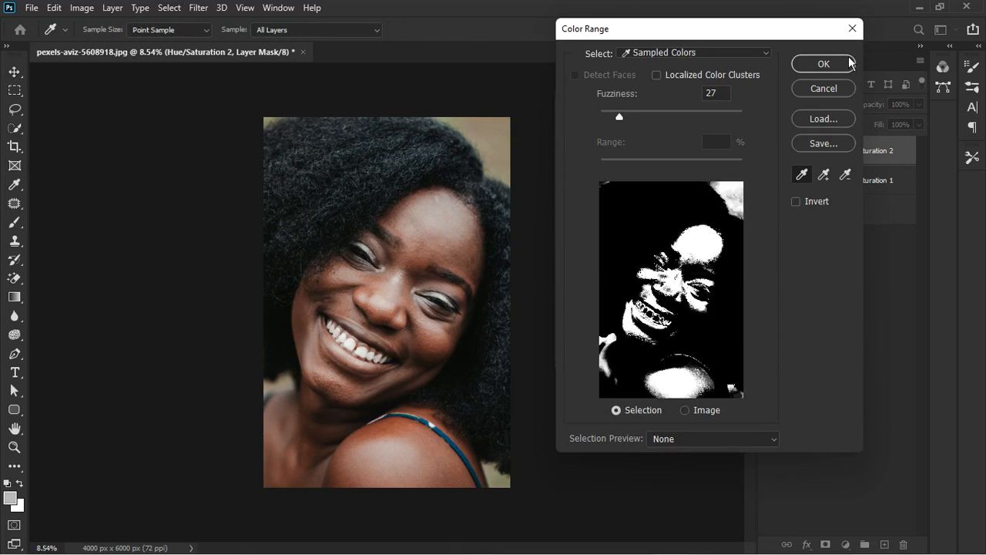
{"action": "left_click", "coordinate": [824, 66]}
{"action": "key", "text": "v"}
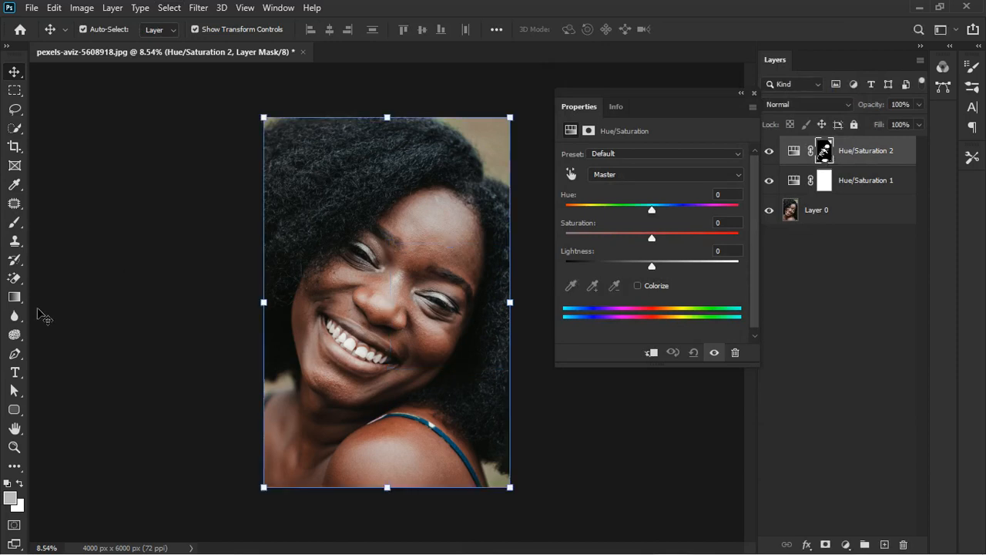
Set up the Brush tool with an enlarged 800 px tip and black foreground for editing the second adjustment layer's mask.
{"action": "left_click", "coordinate": [15, 225]}
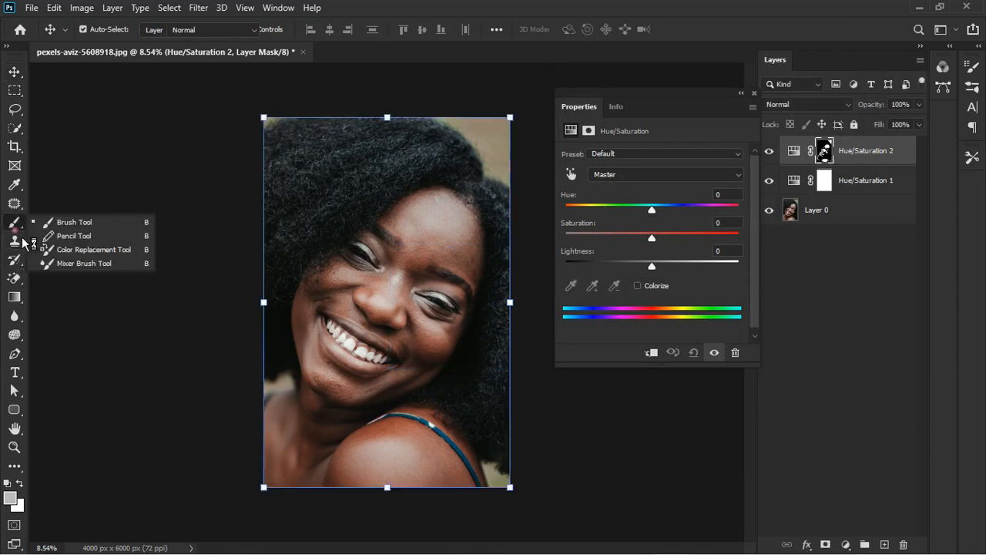
{"action": "left_click", "coordinate": [74, 222]}
{"action": "key", "text": "bracketright"}
{"action": "key", "text": "bracketright"}
{"action": "key", "text": "bracketright"}
{"action": "key", "text": "bracketright"}
{"action": "key", "text": "bracketright"}
{"action": "key", "text": "bracketright"}
{"action": "key", "text": "bracketright"}
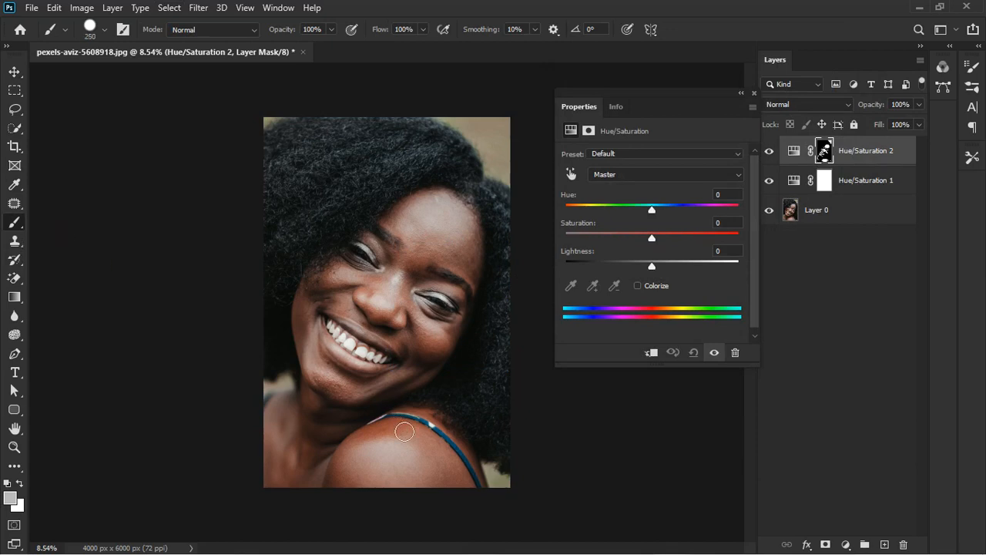
{"action": "left_click", "coordinate": [7, 483]}
{"action": "key", "text": "x"}
Set the second adjustment layer's Master saturation to +36 and compare the image before and after.
{"action": "left_click_drag", "start_coordinate": [658, 245], "coordinate": [682, 237]}
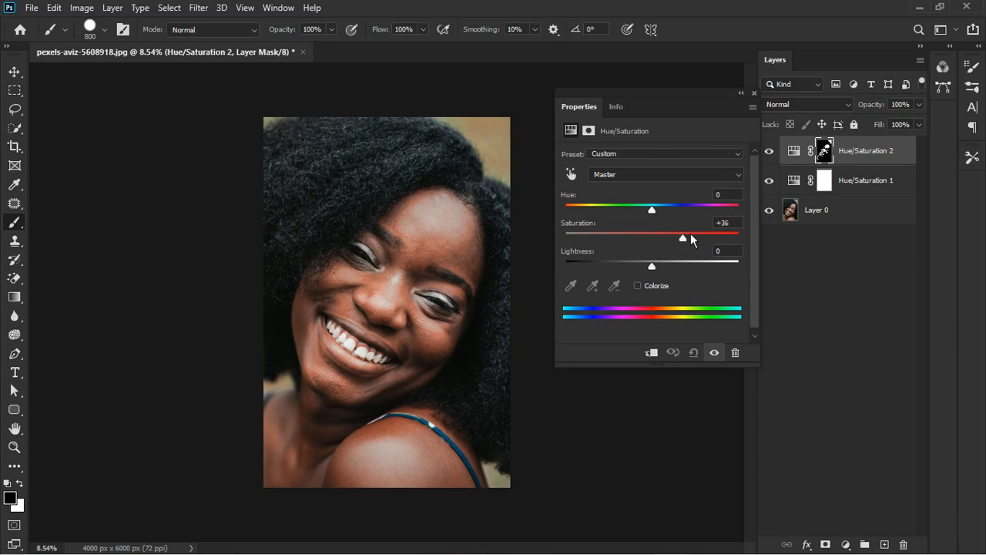
{"action": "left_click", "coordinate": [715, 353]}
{"action": "left_click", "coordinate": [723, 357]}
{"action": "left_click", "coordinate": [754, 94]}
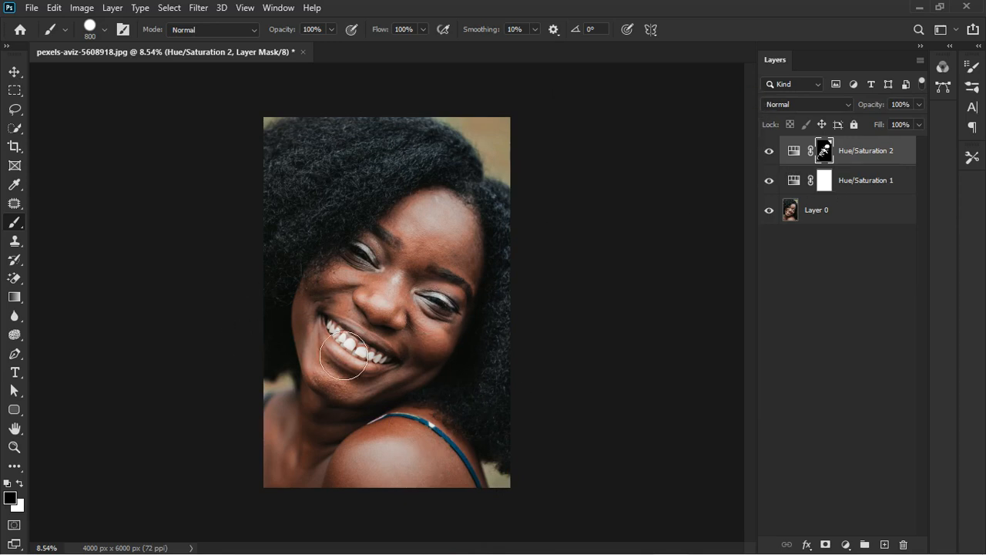
{"action": "key", "text": "ctrl+plus"}
{"action": "key", "text": "ctrl+0"}
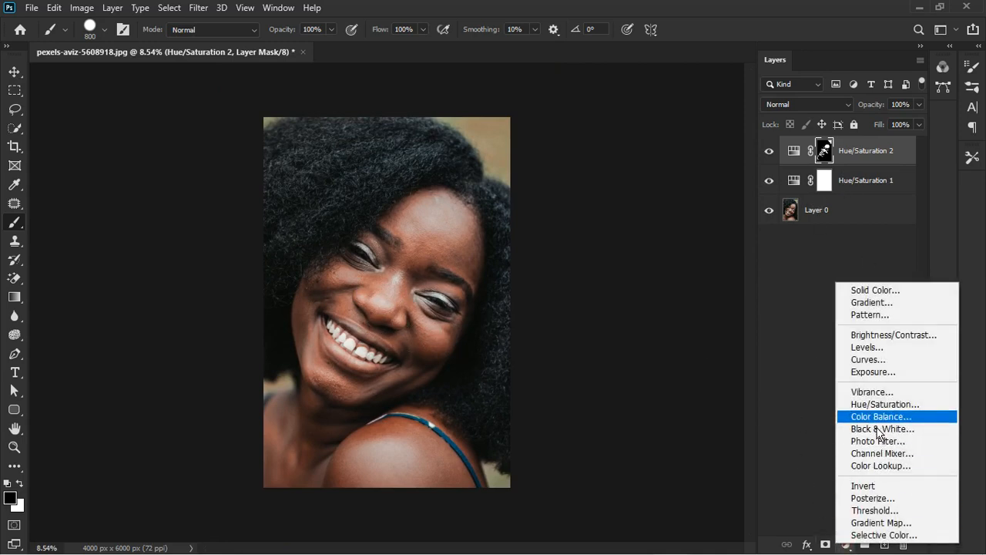
Add a third Hue/Saturation layer, fine-tune its Master hue and saturation, and compare the image with the layer off and on.
{"action": "left_click", "coordinate": [883, 406]}
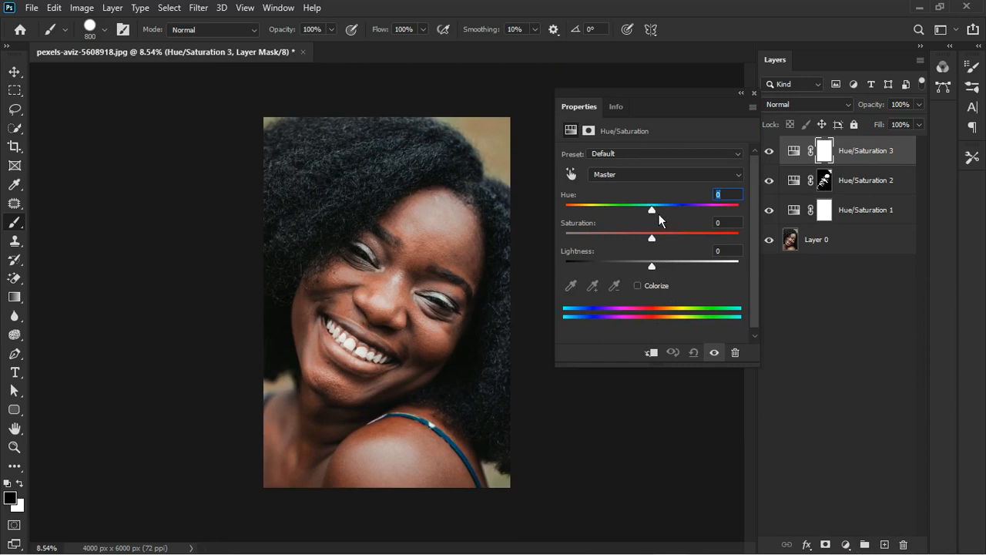
{"action": "type", "text": "+2"}
{"action": "left_click_drag", "start_coordinate": [666, 223], "coordinate": [664, 248]}
{"action": "left_click", "coordinate": [664, 248]}
{"action": "left_click", "coordinate": [754, 93]}
{"action": "left_click", "coordinate": [771, 152]}
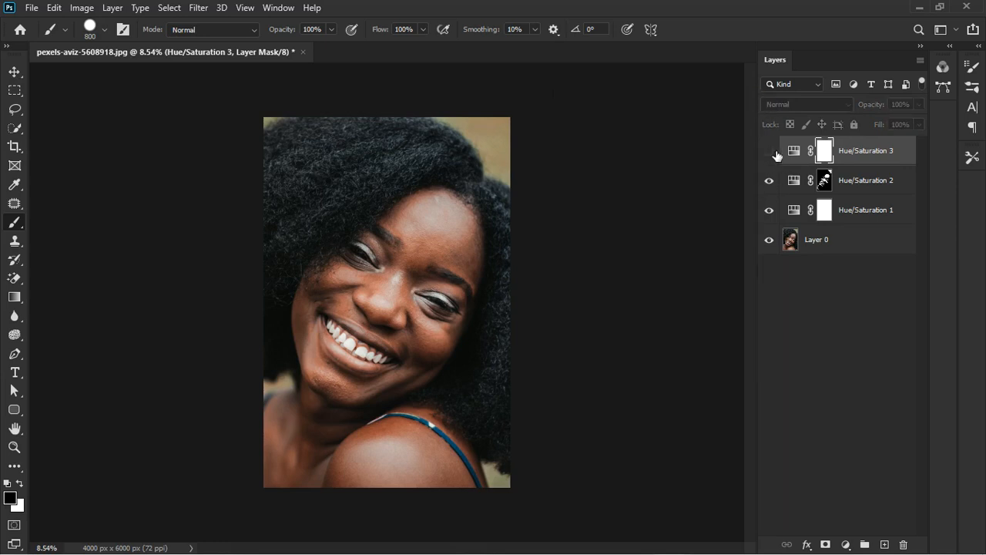
{"action": "scroll", "coordinate": [489, 275], "scroll_direction": "up", "scroll_amount": 1}
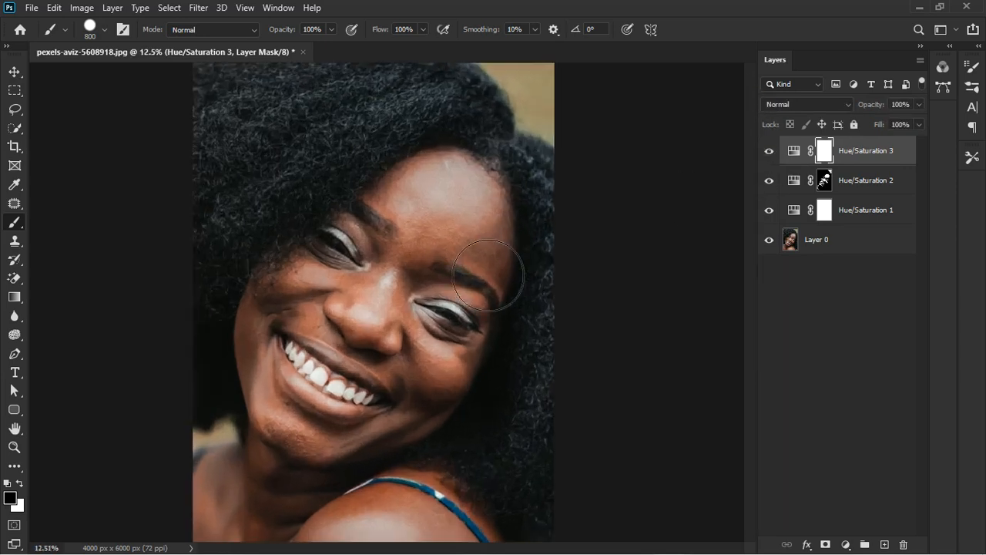
{"action": "scroll", "coordinate": [488, 275], "scroll_direction": "down", "scroll_amount": 1}
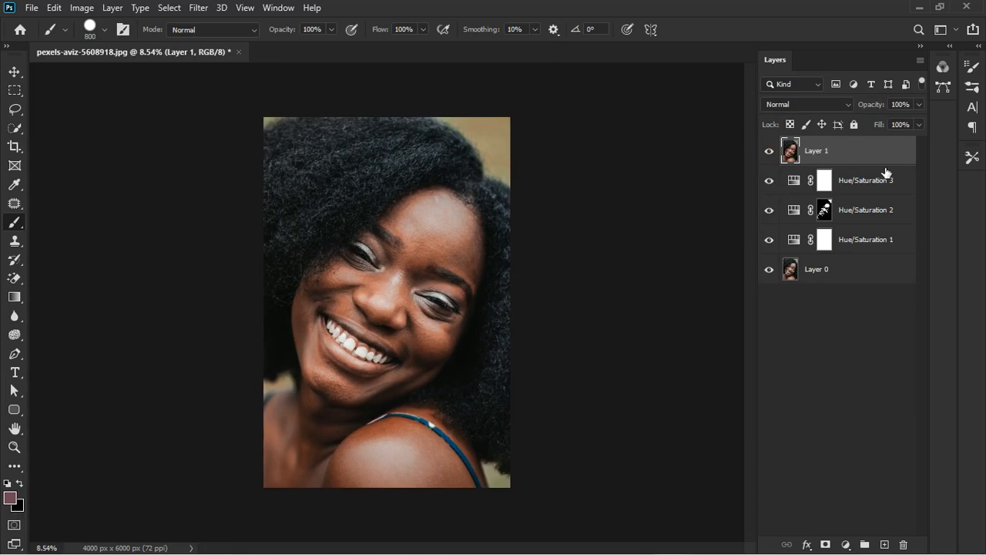
Duplicate the merged portrait layer, Layer 1, twice.
{"action": "key", "text": "ctrl+j"}
{"action": "key", "text": "ctrl+j"}
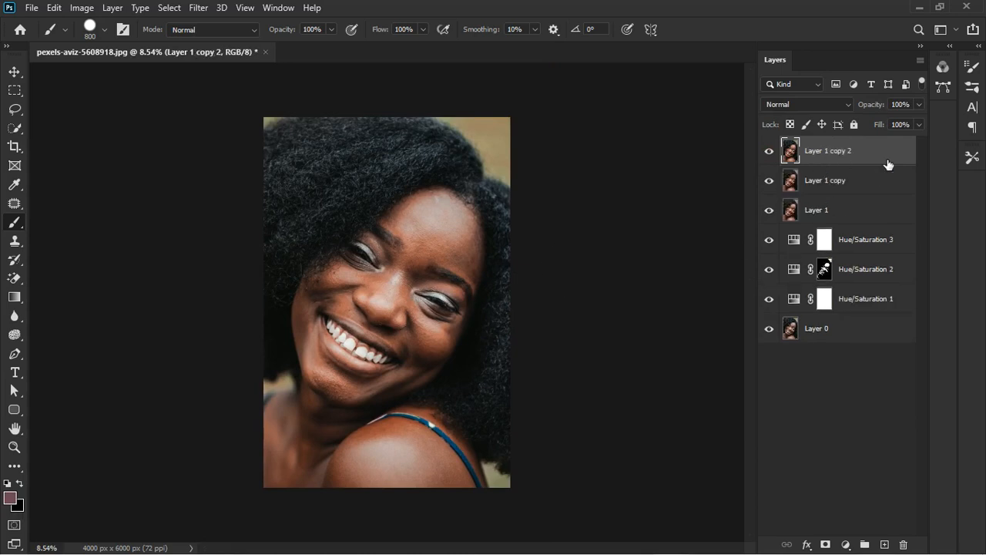
Rename Layer 1 copy to "color" and Layer 1 copy 2 to "texture".
{"action": "double_click", "coordinate": [838, 190]}
{"action": "type", "text": "color"}
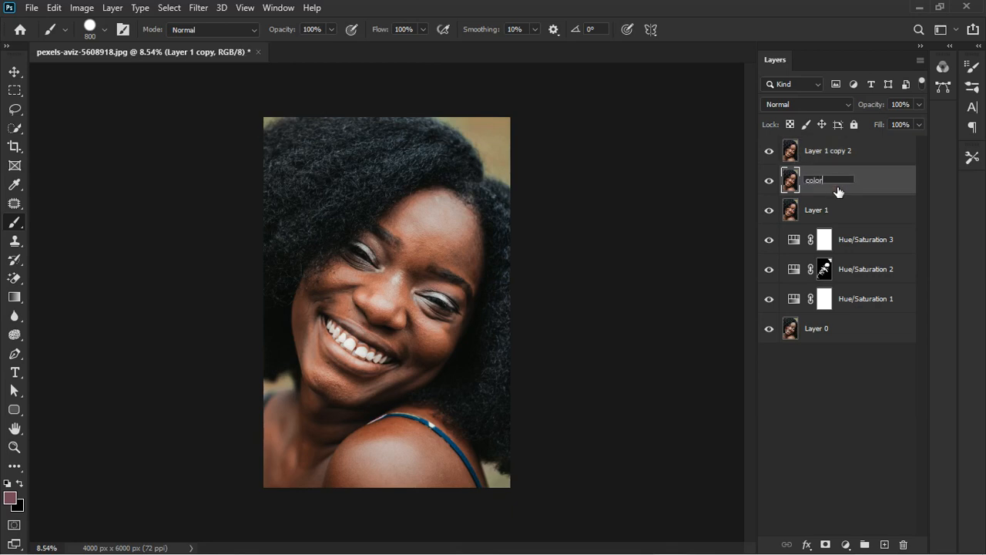
{"action": "key", "text": "Return"}
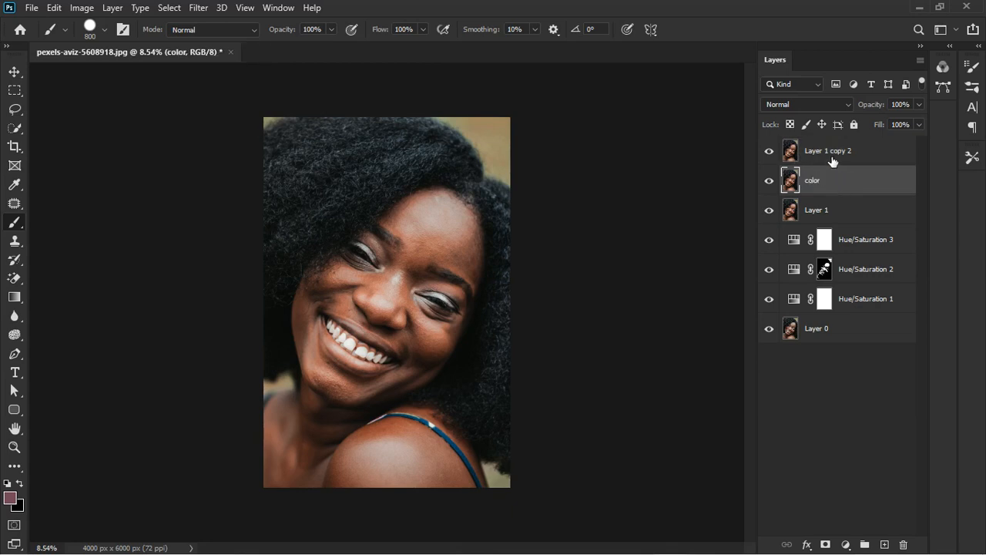
{"action": "double_click", "coordinate": [832, 161]}
{"action": "type", "text": "texture"}
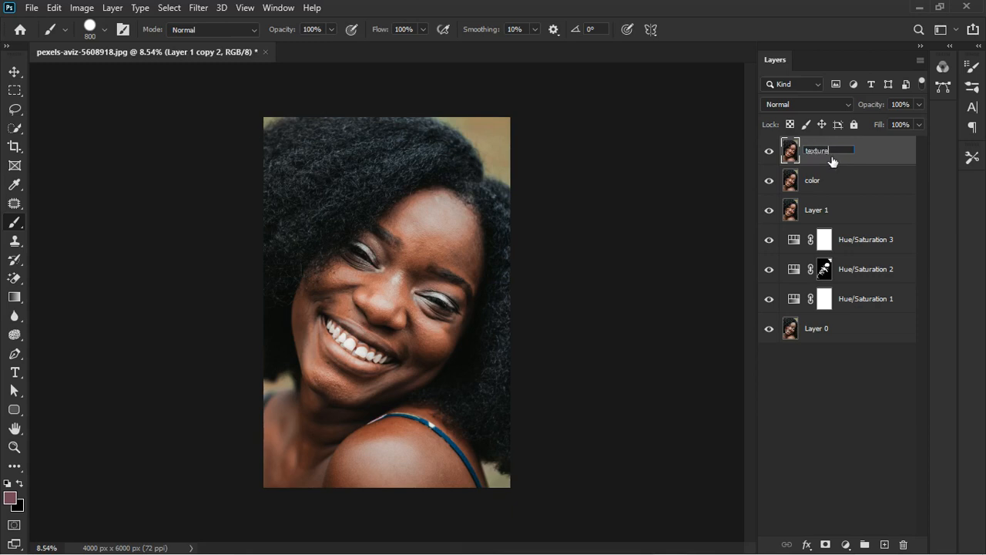
{"action": "key", "text": "Return"}
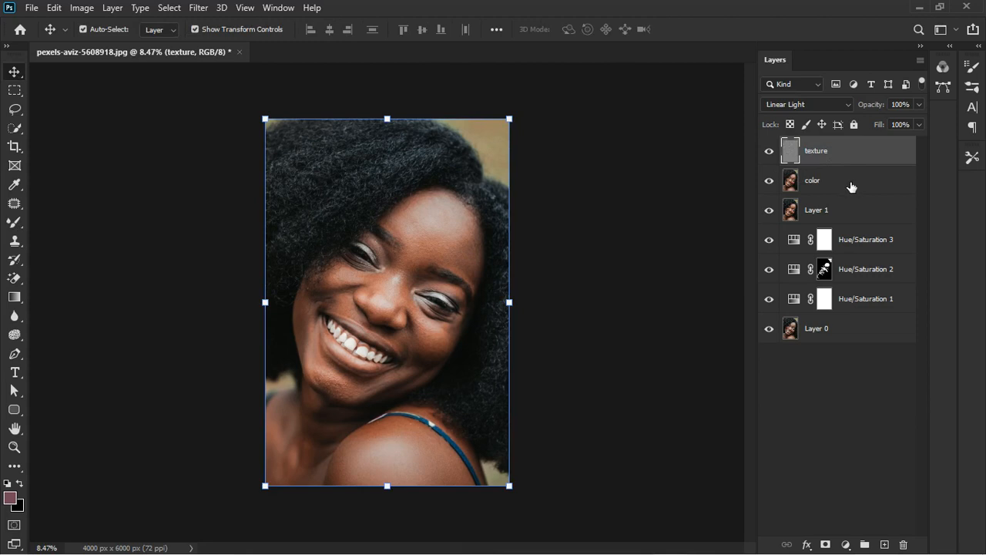
Group the texture and color layers, and compare the portrait with the group hidden and shown.
{"action": "left_click", "coordinate": [852, 187], "text": "shift"}
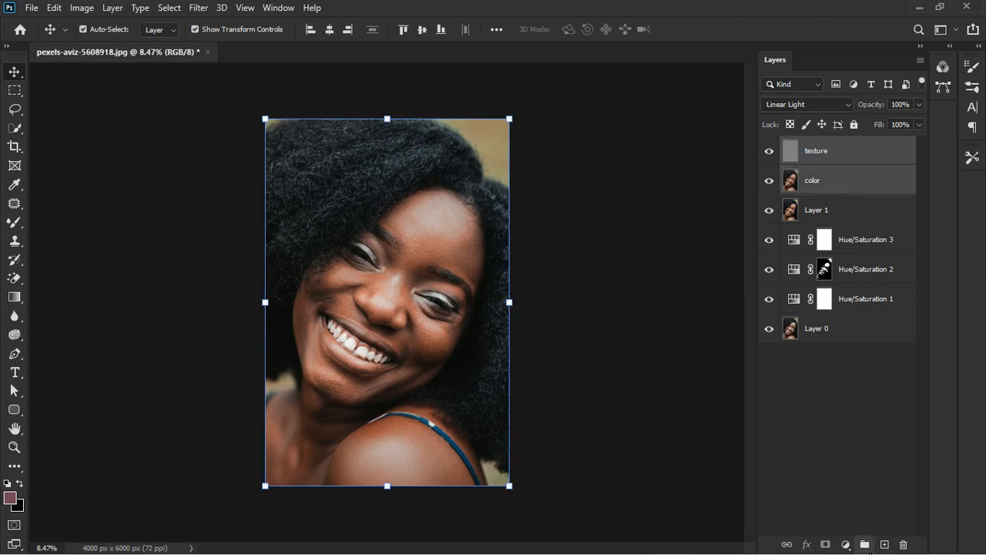
{"action": "key", "text": "ctrl+g"}
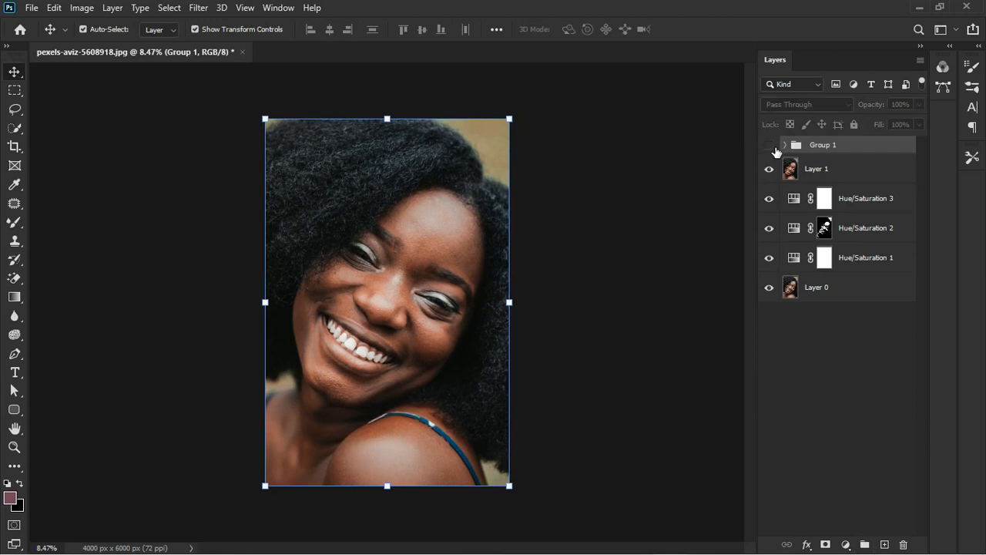
{"action": "left_click", "coordinate": [428, 243]}
{"action": "scroll", "coordinate": [427, 243], "scroll_direction": "up", "scroll_amount": 3}
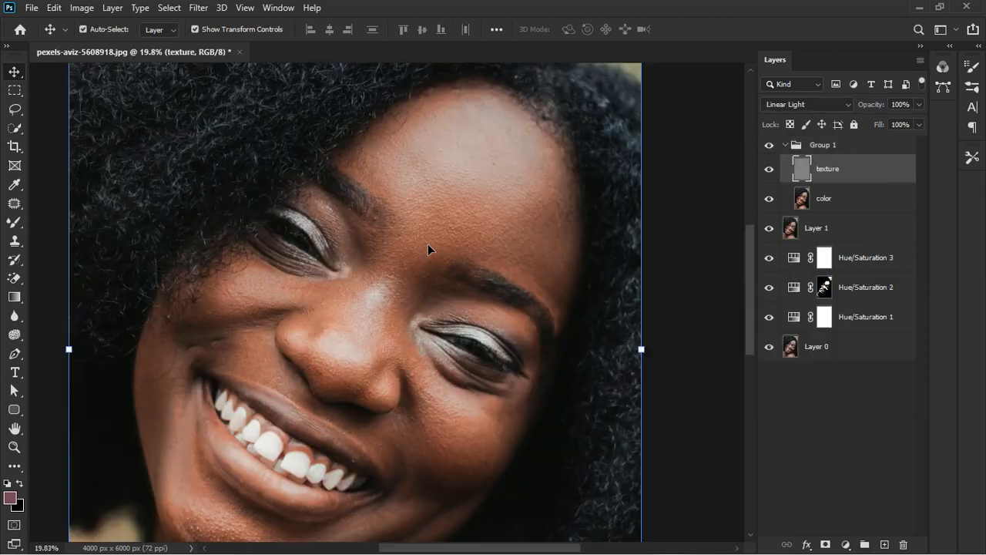
{"action": "scroll", "coordinate": [428, 243], "scroll_direction": "down", "scroll_amount": 3}
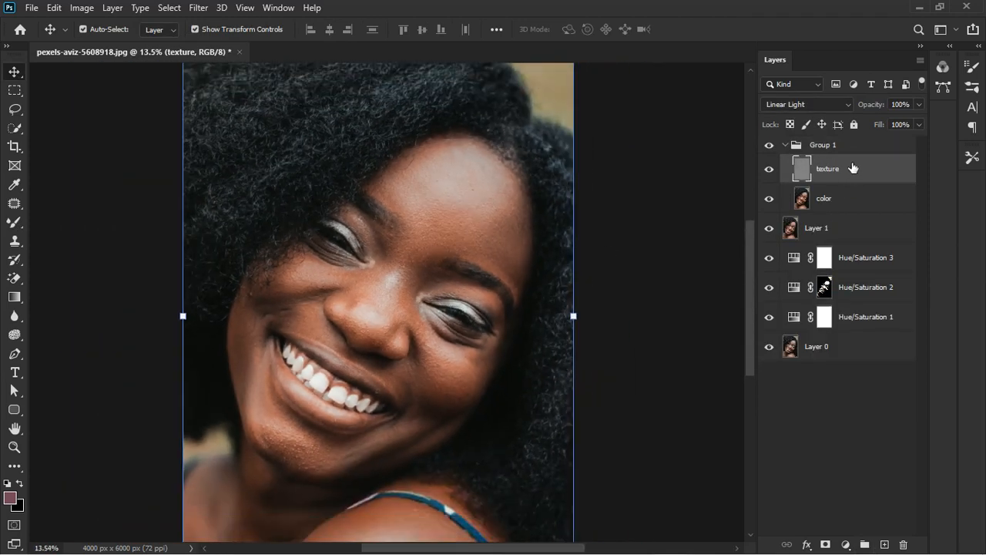
{"action": "left_click", "coordinate": [769, 146]}
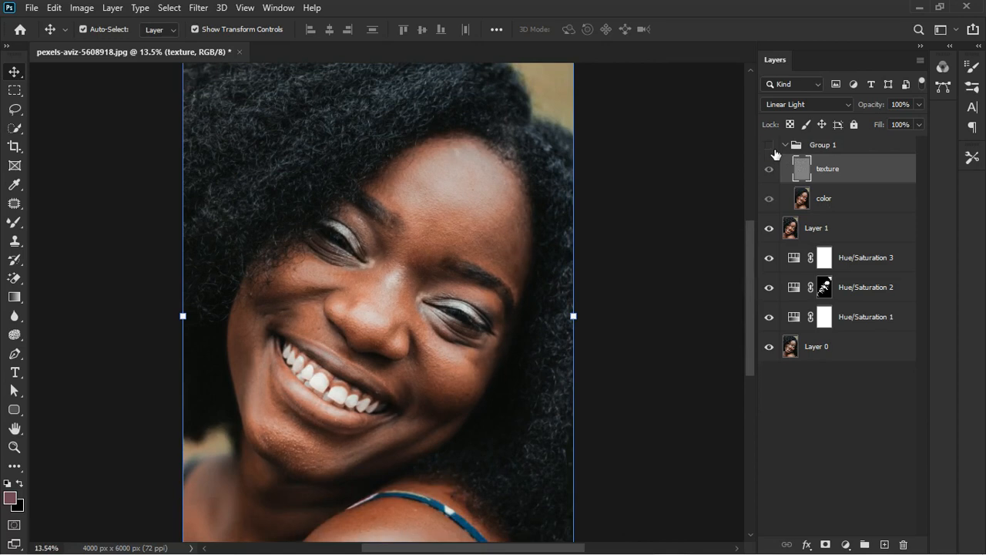
{"action": "left_click", "coordinate": [771, 147]}
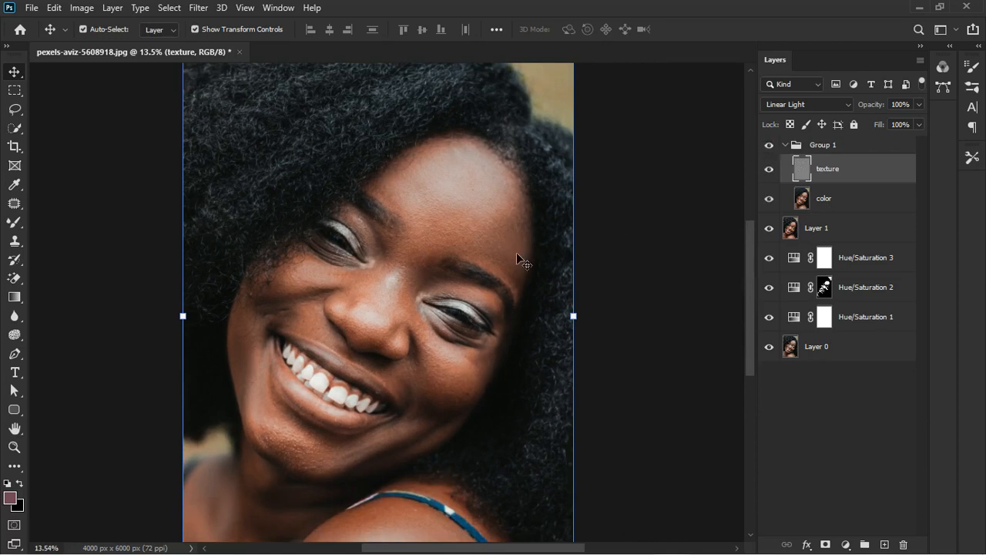
{"action": "scroll", "coordinate": [522, 260], "scroll_direction": "down", "scroll_amount": 4}
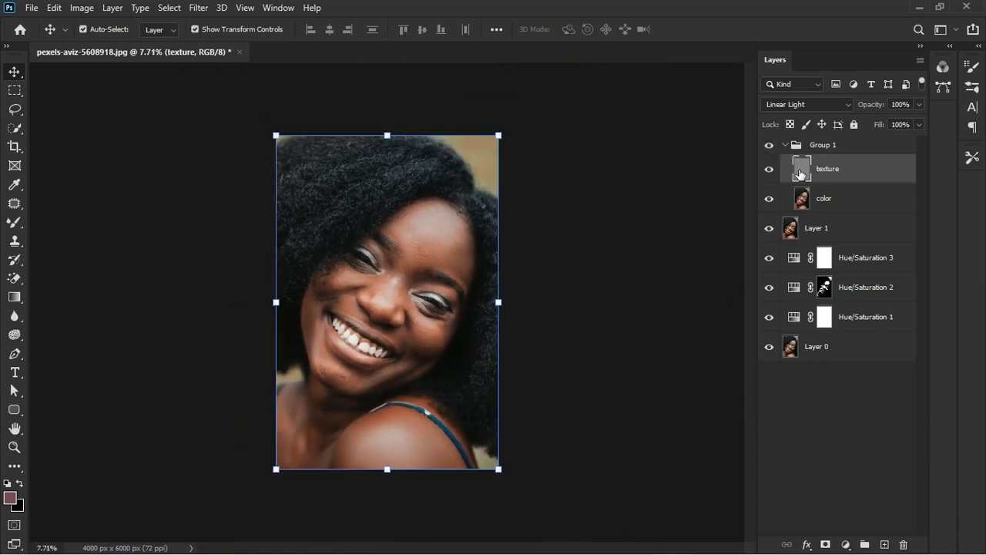
Stamp all visible layers into a new merged layer directly above Group 1.
{"action": "left_click", "coordinate": [842, 153]}
{"action": "key", "text": "ctrl"}
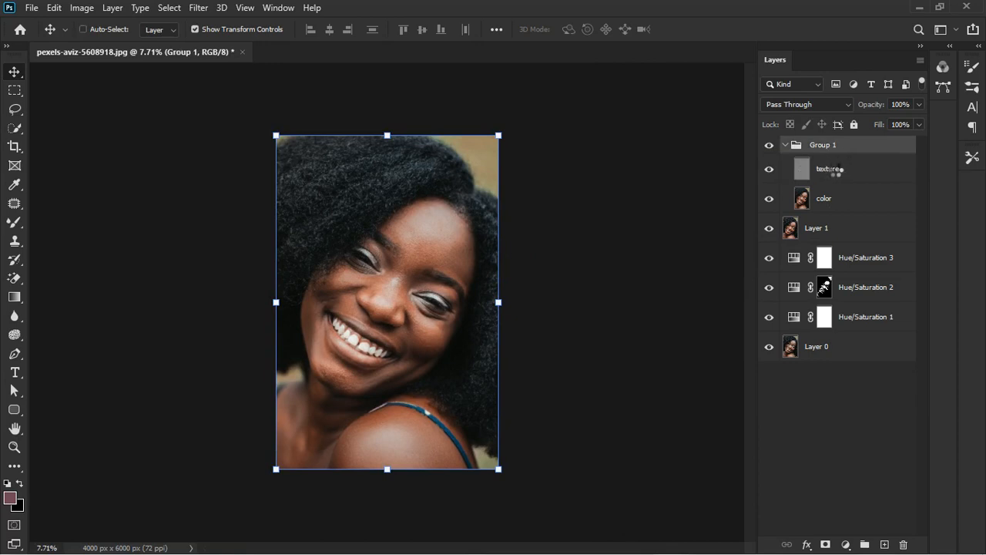
{"action": "key", "text": "ctrl+shift+alt+n"}
{"action": "key", "text": "ctrl+shift+alt+e"}
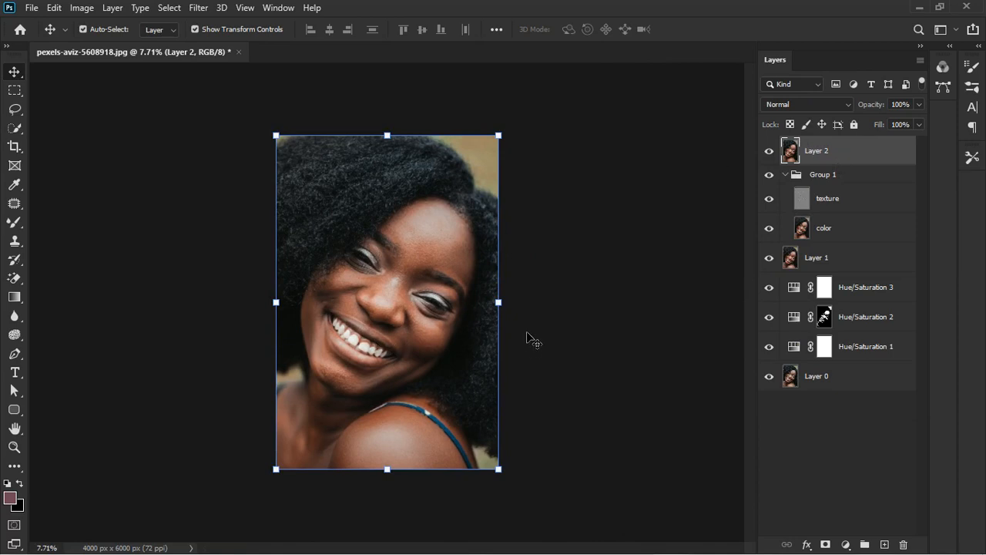
Add a Photo Filter adjustment layer using Warming Filter (85), and compare the portrait with it off and on.
{"action": "left_click", "coordinate": [846, 545]}
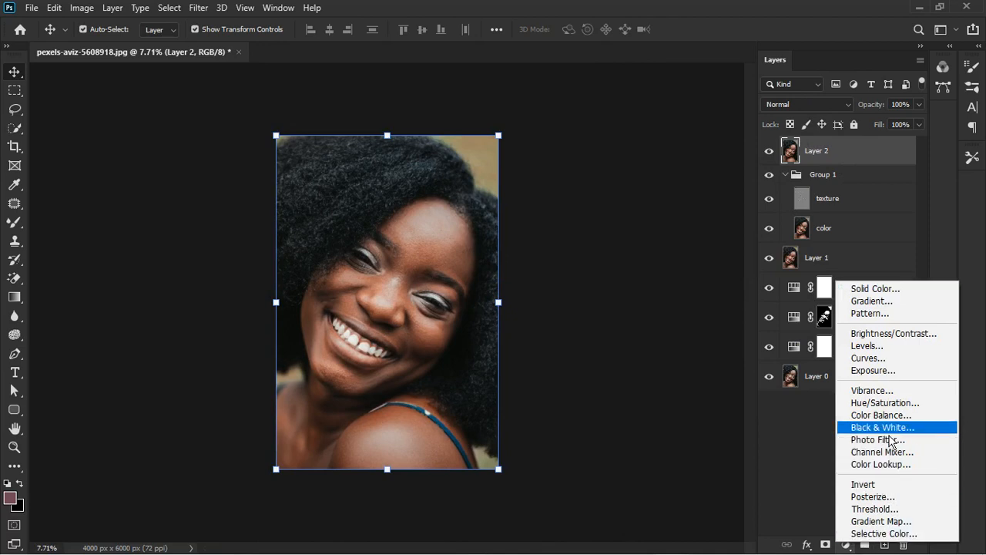
{"action": "left_click", "coordinate": [887, 443]}
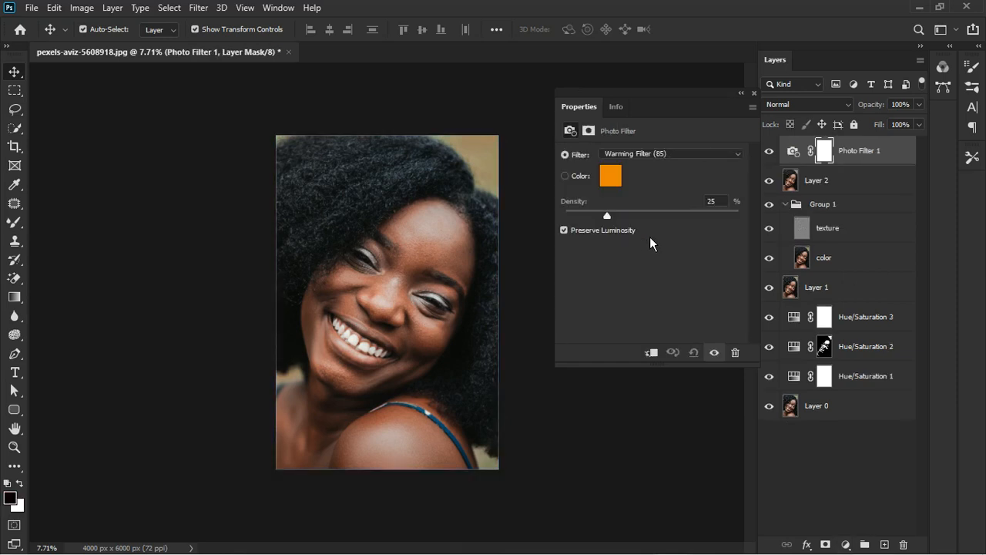
{"action": "left_click", "coordinate": [648, 154]}
{"action": "left_click", "coordinate": [649, 165]}
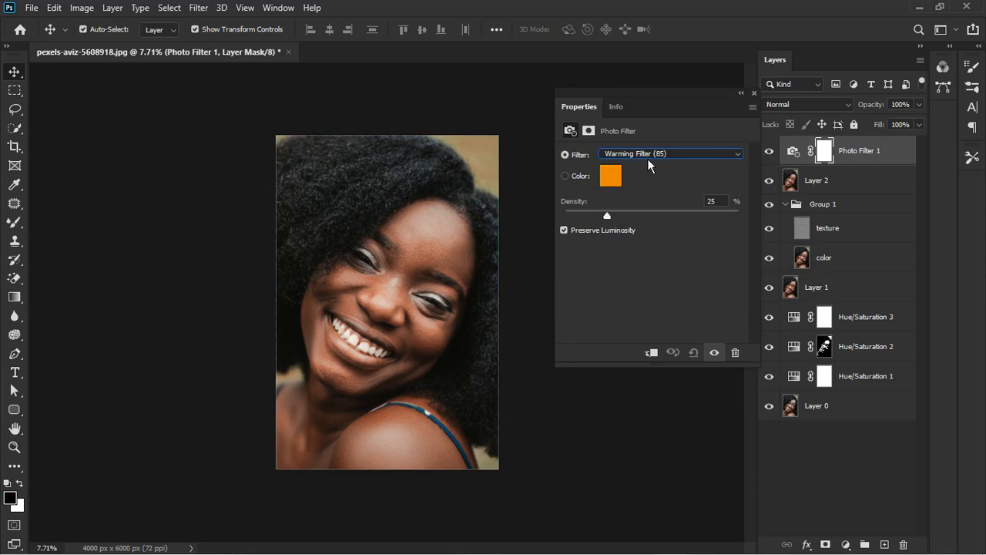
{"action": "left_click", "coordinate": [755, 94]}
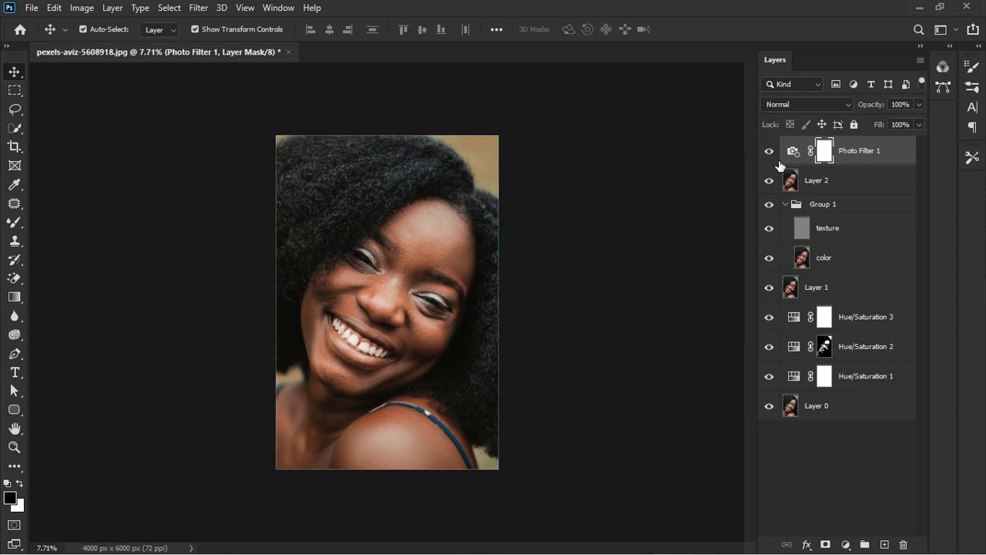
{"action": "left_click", "coordinate": [775, 154]}
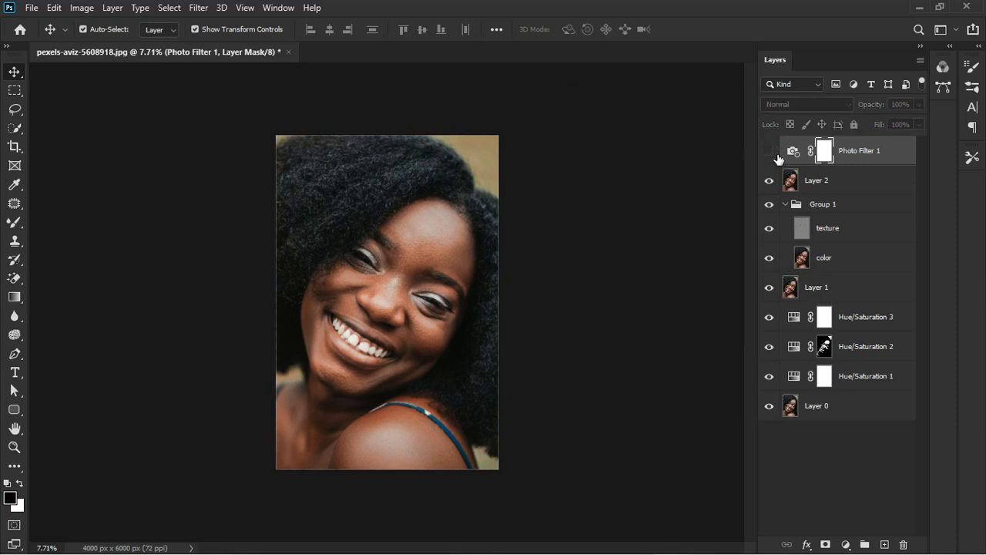
{"action": "left_click", "coordinate": [774, 154]}
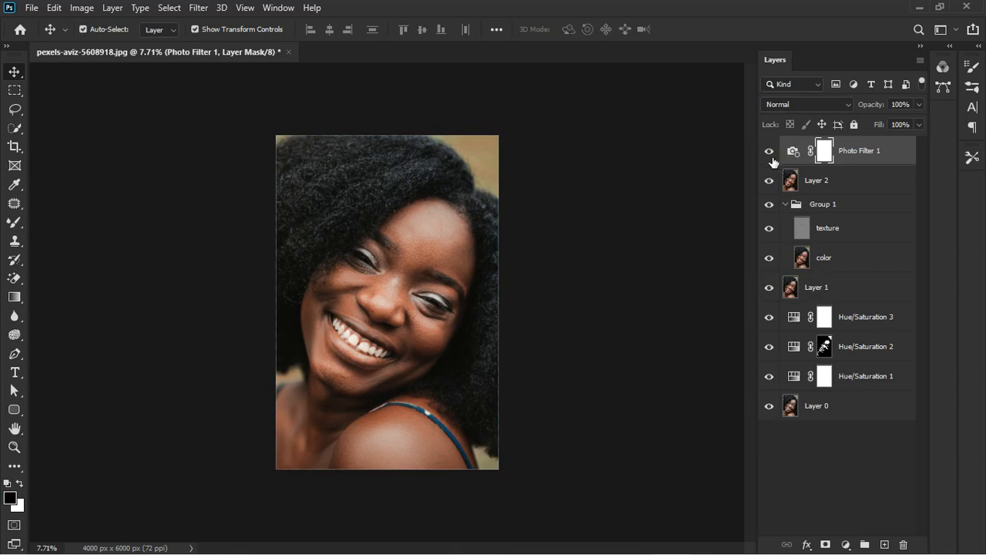
{"action": "scroll", "coordinate": [424, 255], "scroll_direction": "up", "scroll_amount": 1}
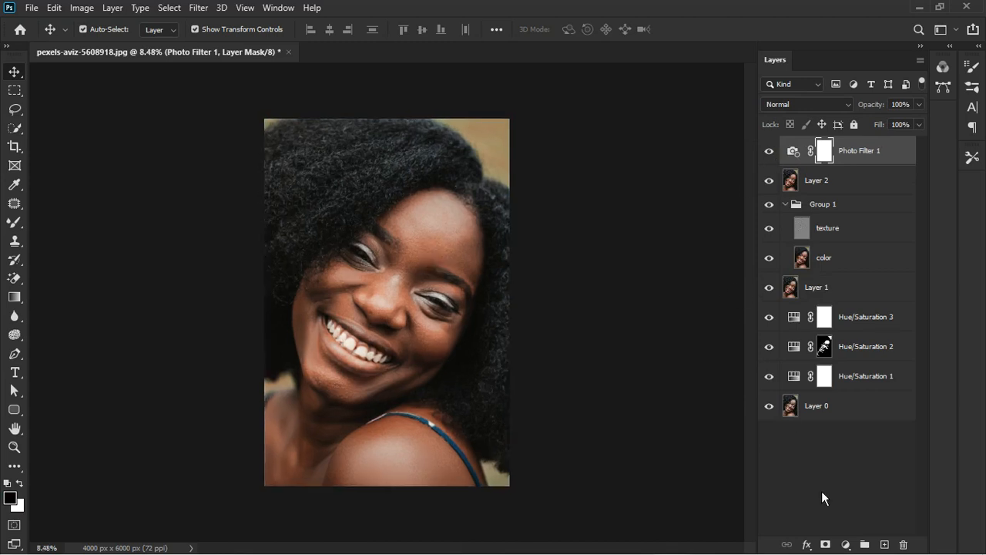
Add a second Photo Filter adjustment layer at the top of the stack and set its filter to Cooling Filter (82).
{"action": "left_click", "coordinate": [845, 545]}
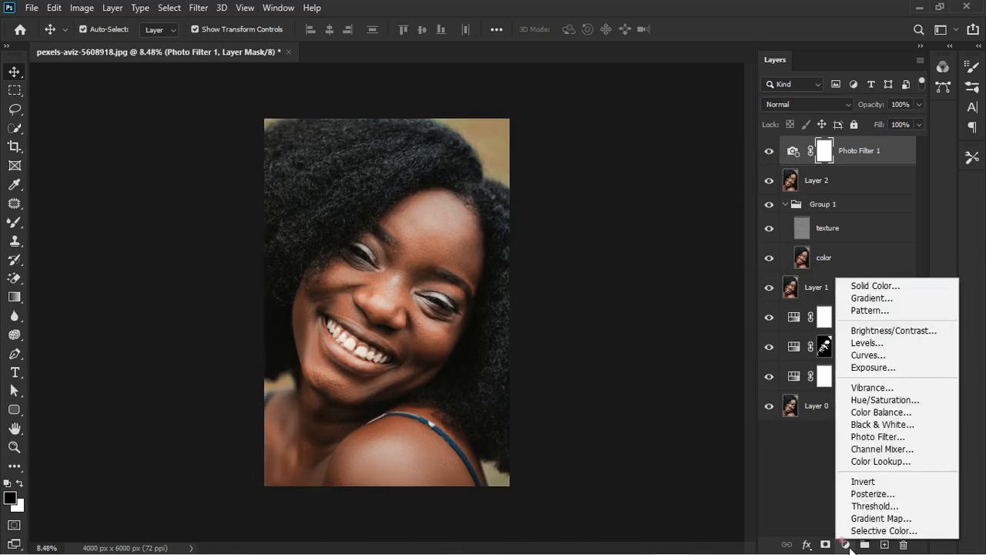
{"action": "left_click", "coordinate": [882, 437]}
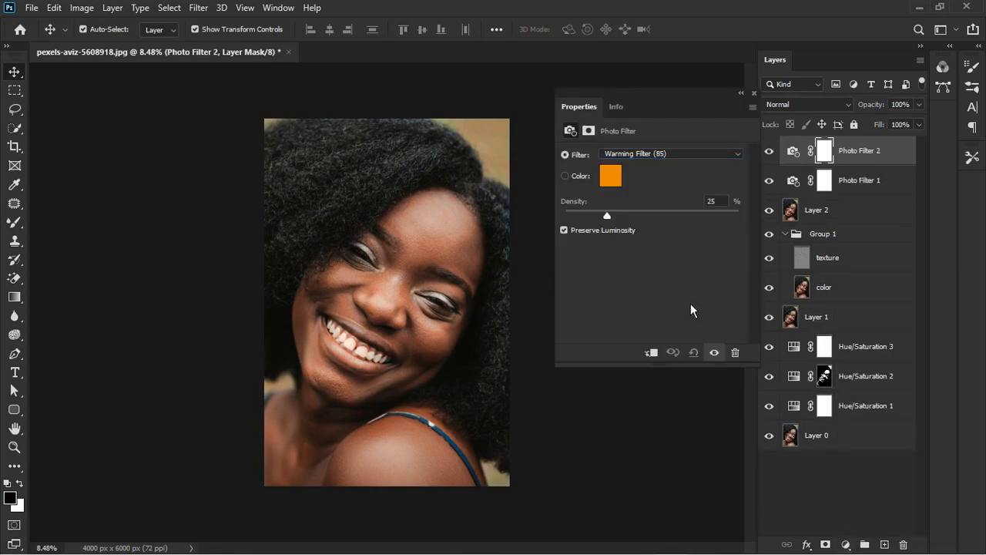
{"action": "left_click", "coordinate": [660, 156]}
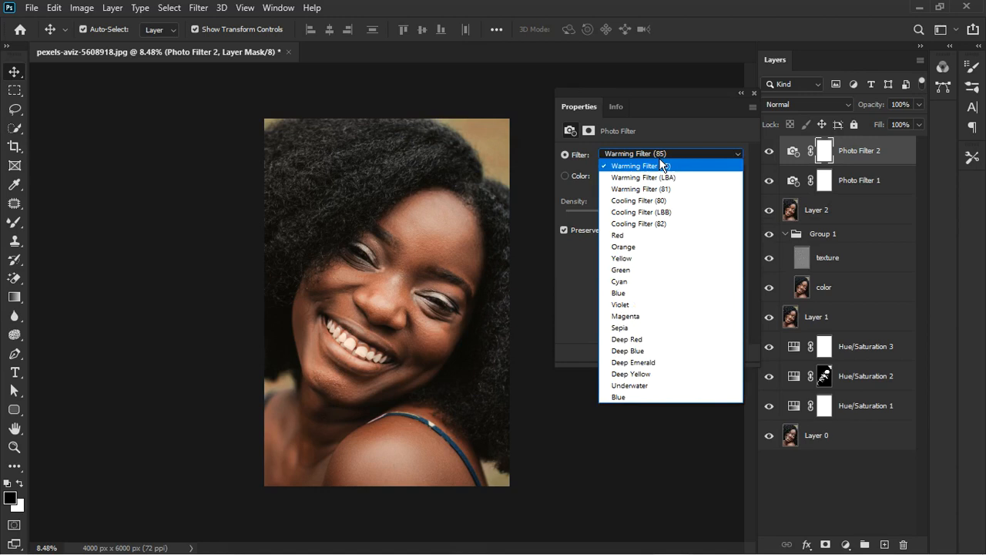
{"action": "left_click", "coordinate": [655, 224]}
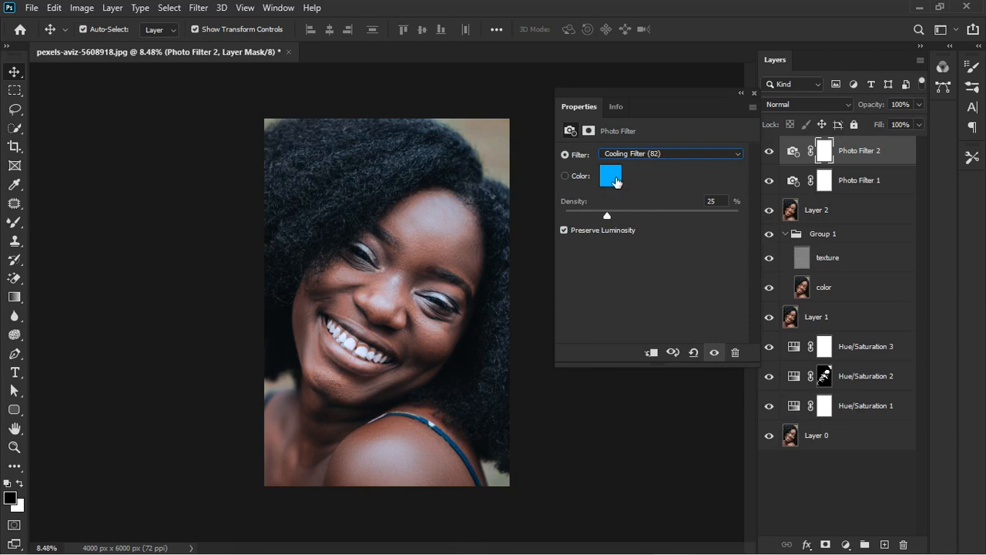
{"action": "left_click", "coordinate": [754, 92]}
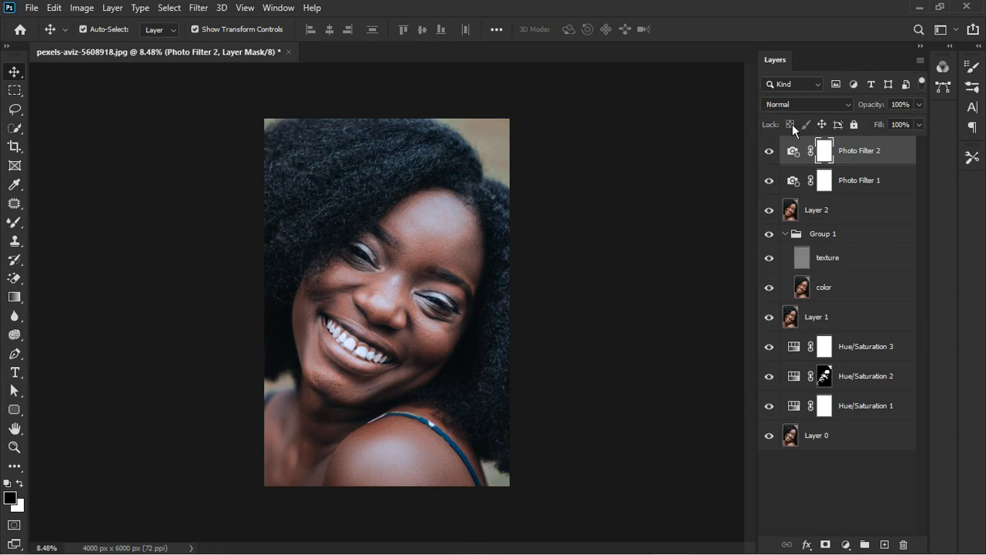
Add a Black & White adjustment layer above the photo filters and reduce its Fill to 47%.
{"action": "left_click", "coordinate": [845, 545]}
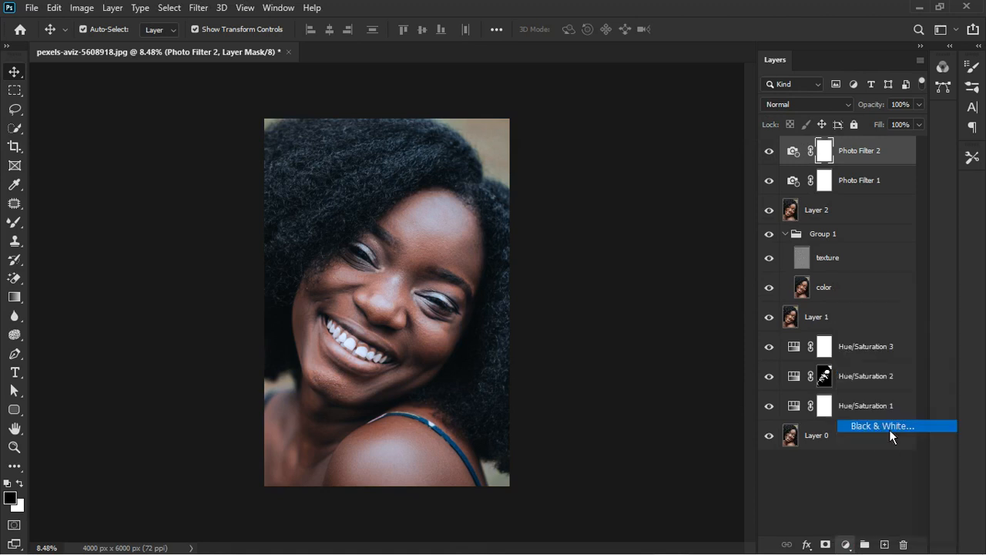
{"action": "left_click", "coordinate": [887, 425]}
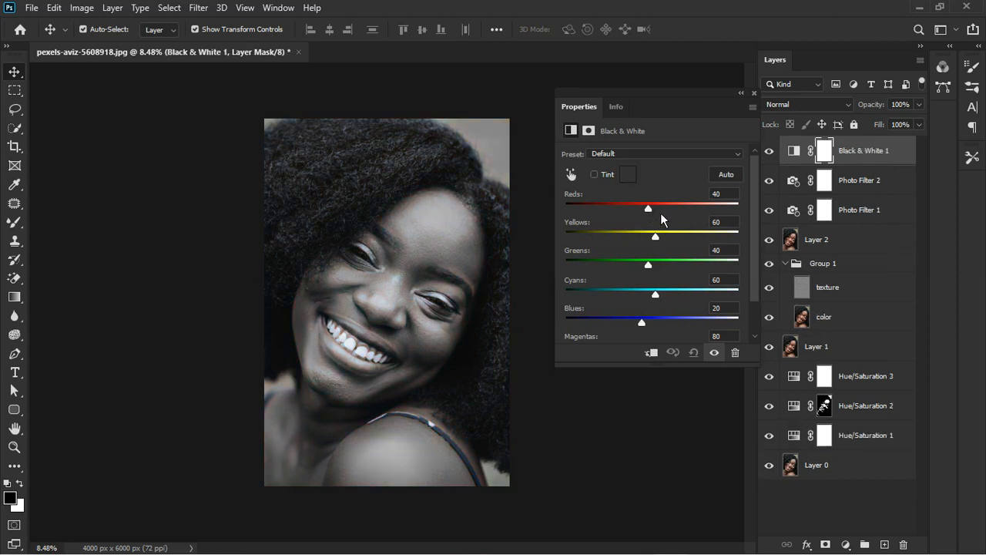
{"action": "left_click", "coordinate": [762, 99]}
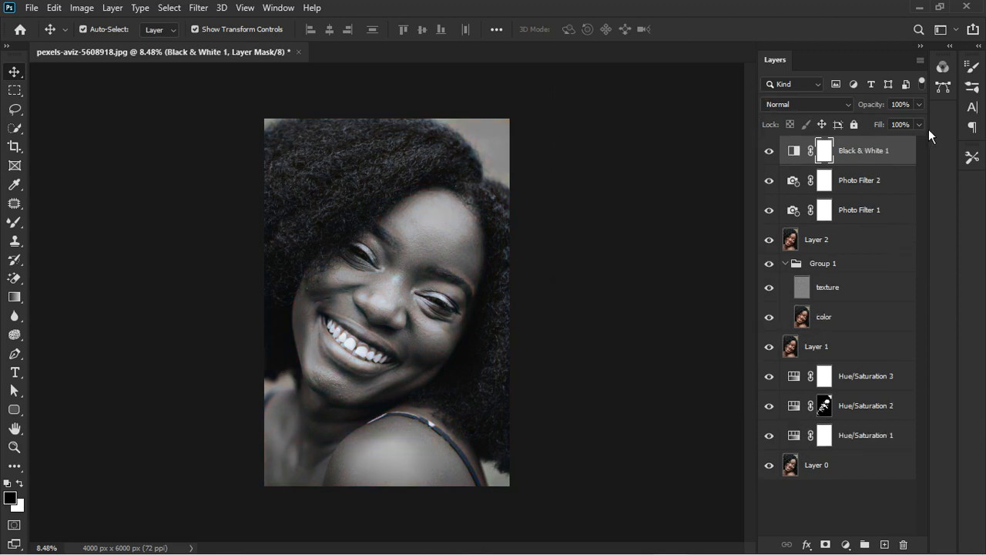
{"action": "left_click", "coordinate": [925, 127]}
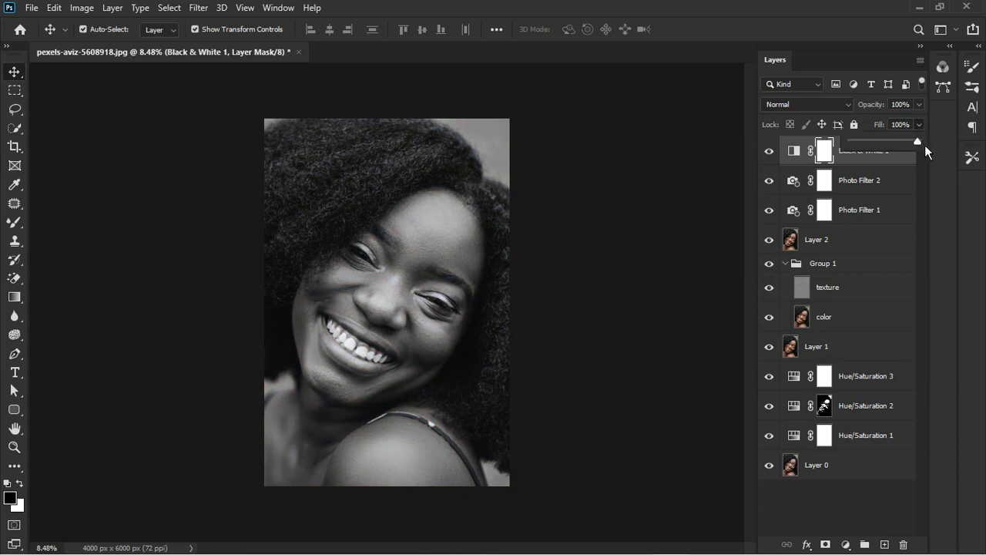
Group the Black & White and Photo Filter 2 layers, and give the group a layer mask inverted to black.
{"action": "left_click", "coordinate": [877, 182]}
{"action": "left_click", "coordinate": [877, 182], "text": "shift"}
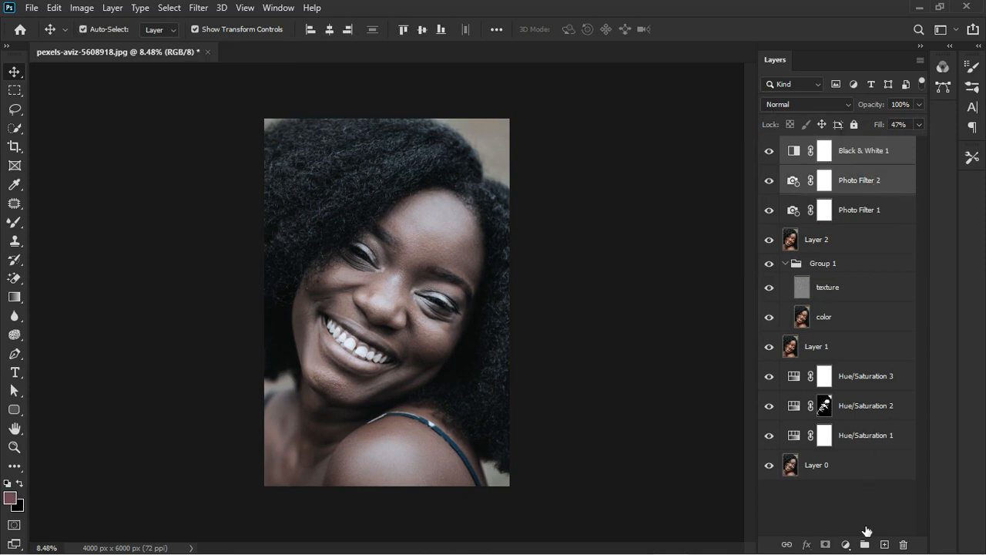
{"action": "left_click", "coordinate": [864, 545]}
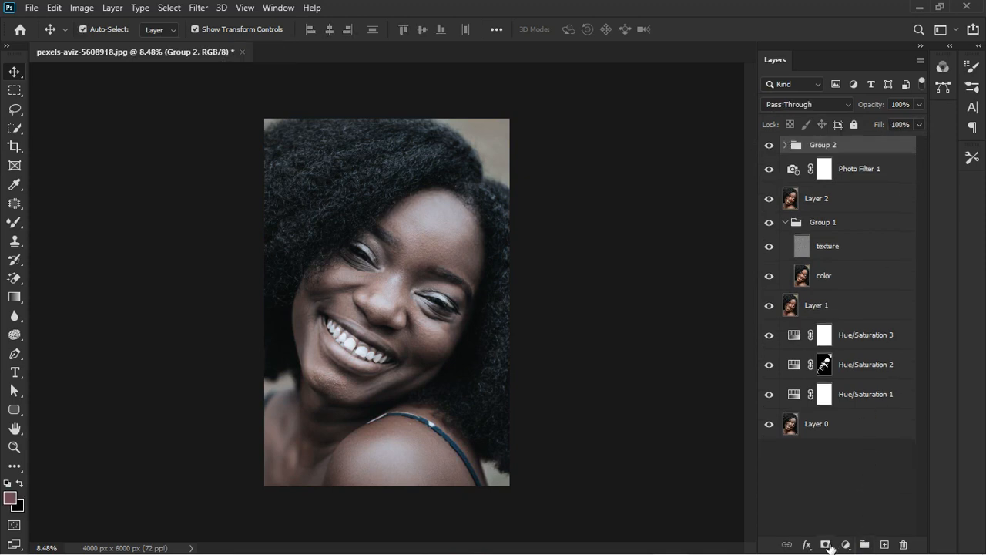
{"action": "left_click", "coordinate": [826, 545]}
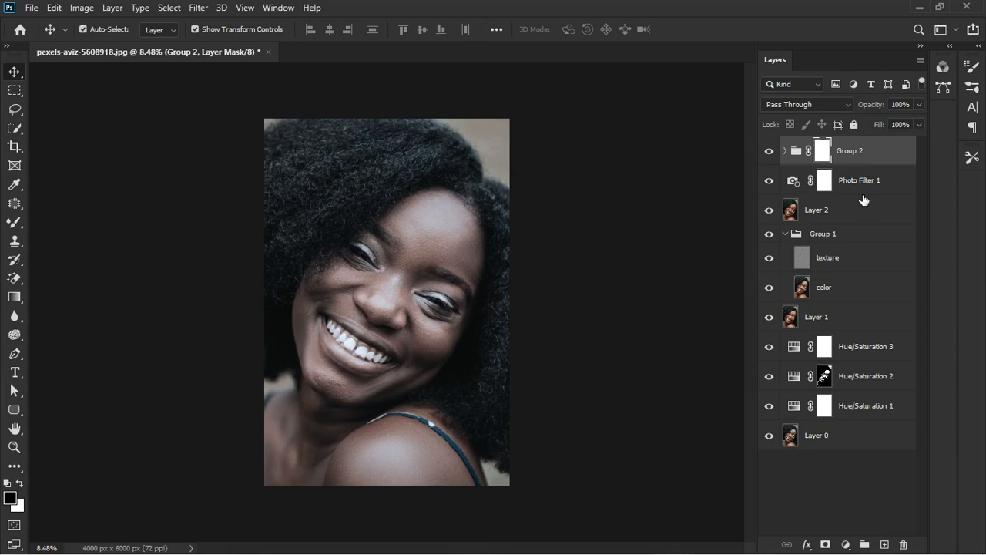
{"action": "key", "text": "ctrl+i"}
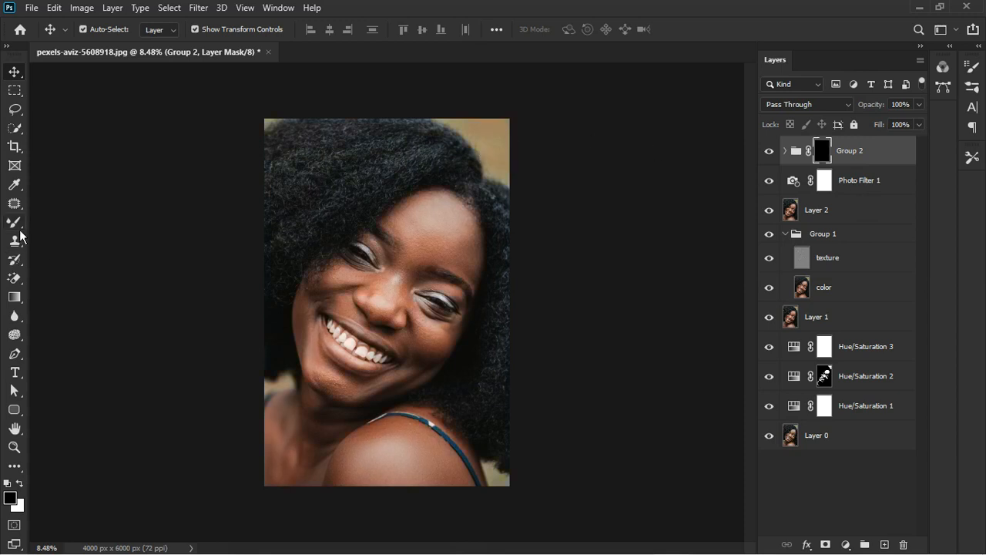
Paint white over the teeth on the Group 2 layer mask with a 175 px brush.
{"action": "key", "text": "b"}
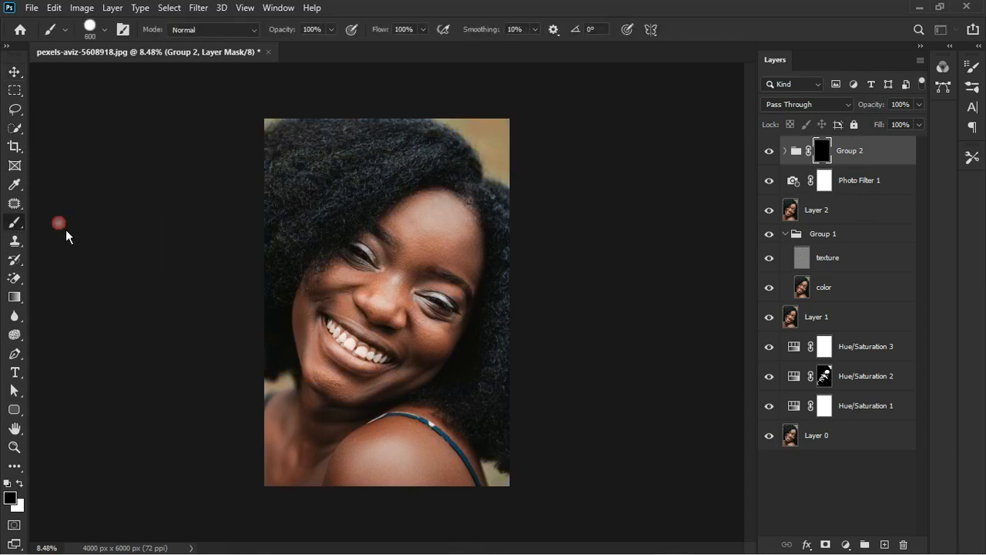
{"action": "scroll", "coordinate": [395, 379], "scroll_direction": "up", "scroll_amount": 1}
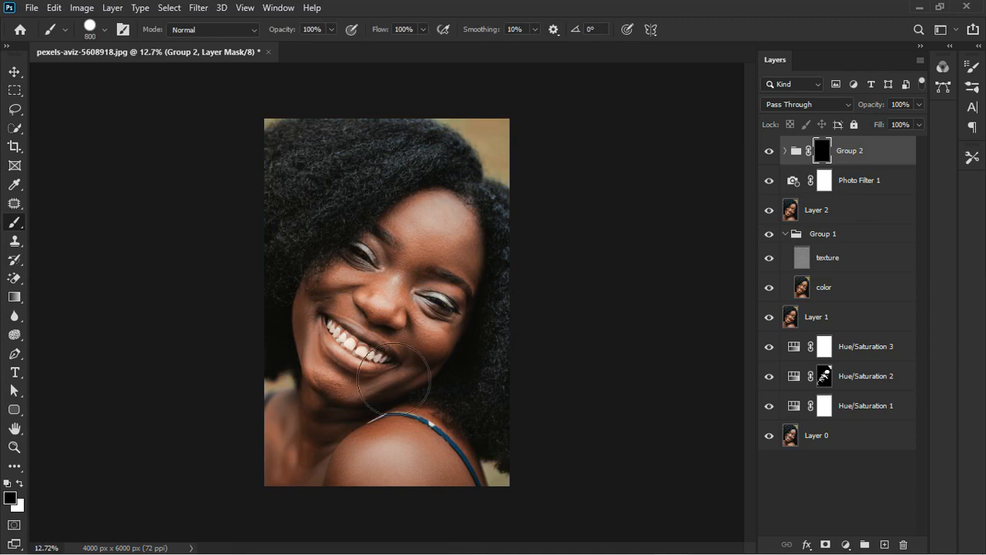
{"action": "scroll", "coordinate": [394, 379], "scroll_direction": "up", "scroll_amount": 1}
{"action": "key", "text": "bracketleft"}
{"action": "key", "text": "bracketleft"}
{"action": "key", "text": "bracketleft"}
{"action": "key", "text": "bracketleft"}
{"action": "key", "text": "bracketleft"}
{"action": "key", "text": "bracketleft"}
{"action": "key", "text": "bracketleft"}
{"action": "key", "text": "bracketleft"}
{"action": "key", "text": "bracketleft"}
{"action": "key", "text": "bracketleft"}
{"action": "key", "text": "bracketleft"}
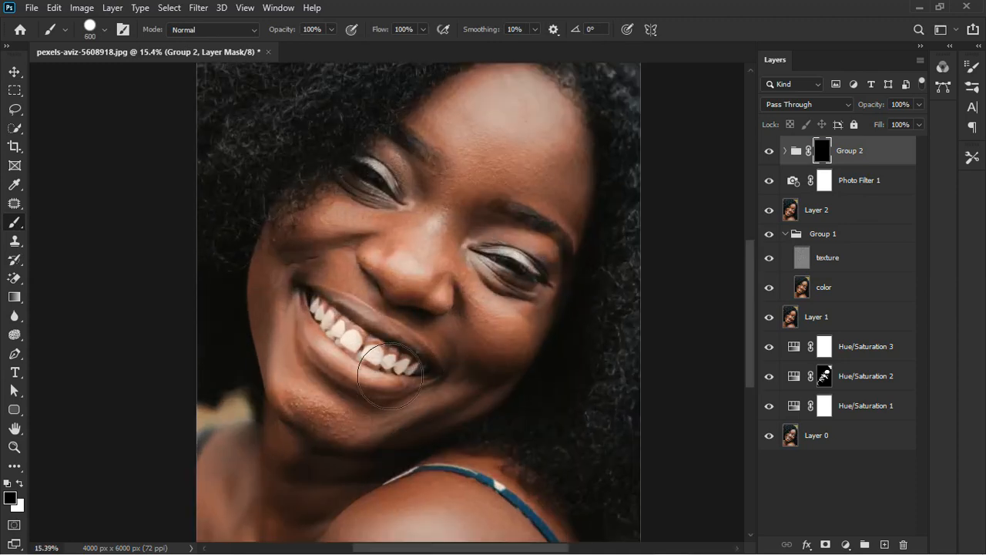
{"action": "key", "text": "bracketright"}
{"action": "key", "text": "bracketright"}
{"action": "key", "text": "bracketright"}
{"action": "key", "text": "bracketright"}
{"action": "left_click_drag", "start_coordinate": [330, 317], "coordinate": [382, 366]}
{"action": "key", "text": "x"}
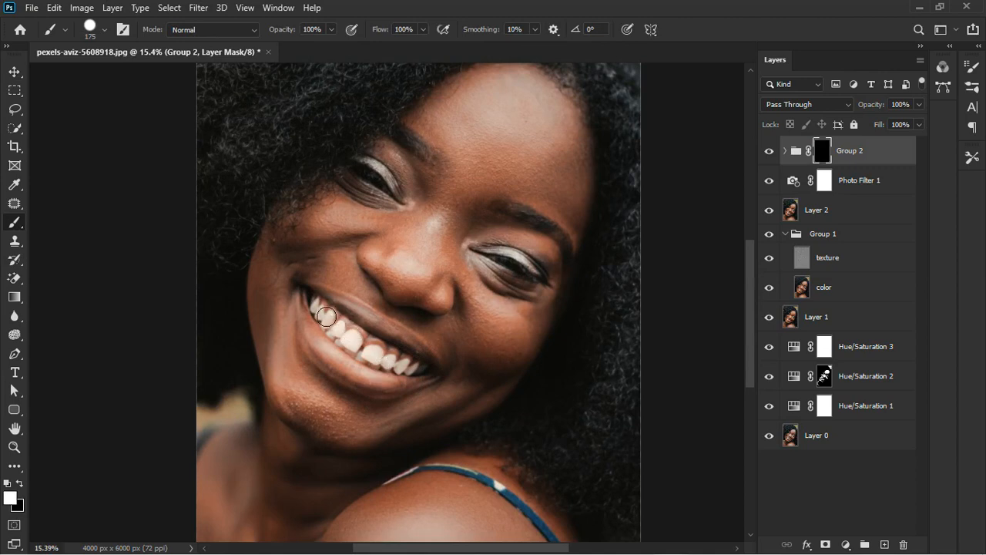
{"action": "mouse_move", "coordinate": [324, 314]}
{"action": "left_mouse_down"}
{"action": "mouse_move", "coordinate": [378, 362]}
{"action": "mouse_move", "coordinate": [426, 381]}
{"action": "left_mouse_up"}
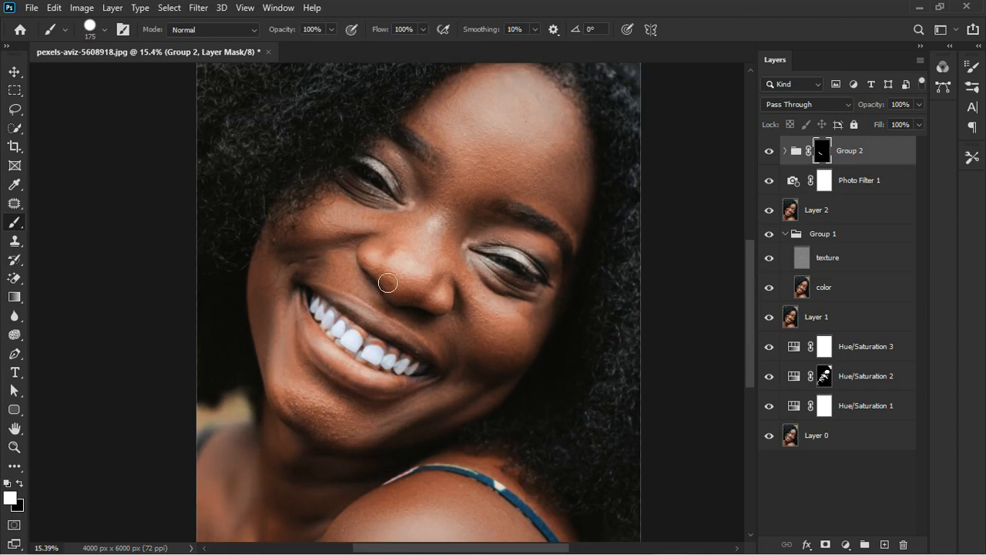
Refine the Group 2 mask along the edges of the teeth and gums with a 50 px brush, alternating black and white.
{"action": "scroll", "coordinate": [491, 263], "scroll_direction": "up", "scroll_amount": 5}
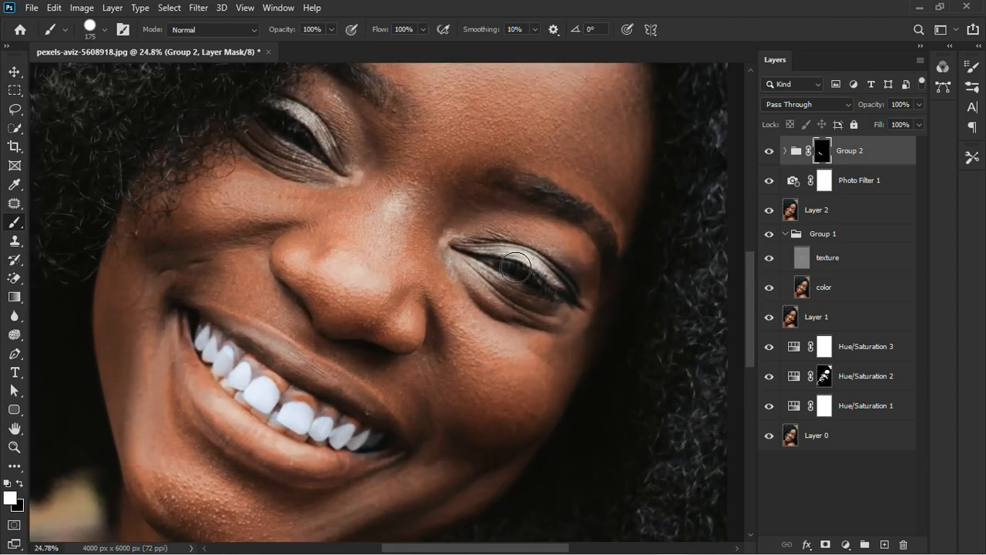
{"action": "key", "text": "bracketleft"}
{"action": "key", "text": "bracketleft"}
{"action": "key", "text": "bracketleft"}
{"action": "key", "text": "bracketleft"}
{"action": "key", "text": "bracketleft"}
{"action": "key", "text": "bracketleft"}
{"action": "key", "text": "bracketleft"}
{"action": "key", "text": "bracketleft"}
{"action": "key", "text": "x"}
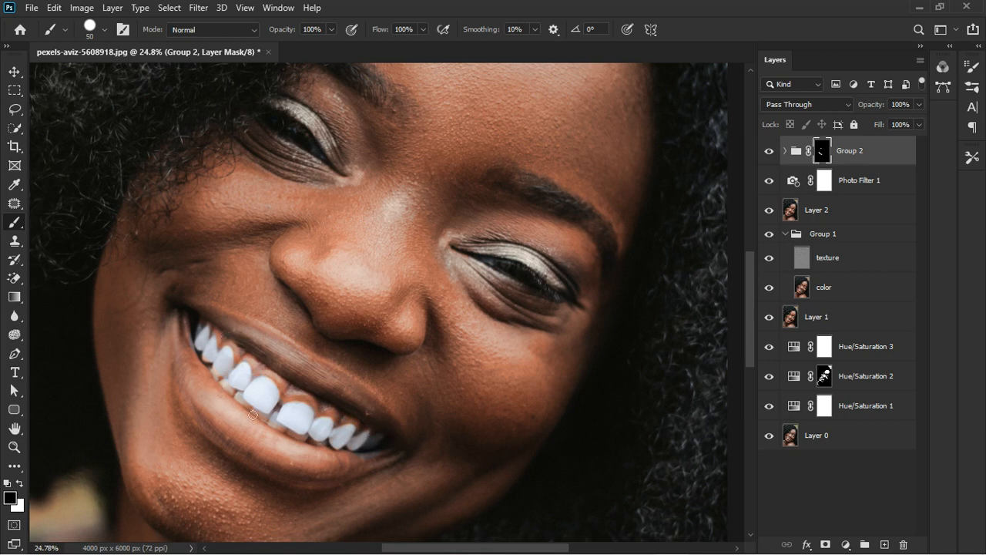
{"action": "key", "text": "x"}
{"action": "mouse_move", "coordinate": [265, 417]}
{"action": "left_mouse_down"}
{"action": "mouse_move", "coordinate": [312, 448]}
{"action": "mouse_move", "coordinate": [337, 451]}
{"action": "mouse_move", "coordinate": [306, 440]}
{"action": "mouse_move", "coordinate": [400, 460]}
{"action": "left_mouse_up"}
{"action": "key", "text": "x"}
Compare the portrait with Group 2 off and on, and reduce the group's opacity to 80%.
{"action": "scroll", "coordinate": [258, 397], "scroll_direction": "down", "scroll_amount": 5}
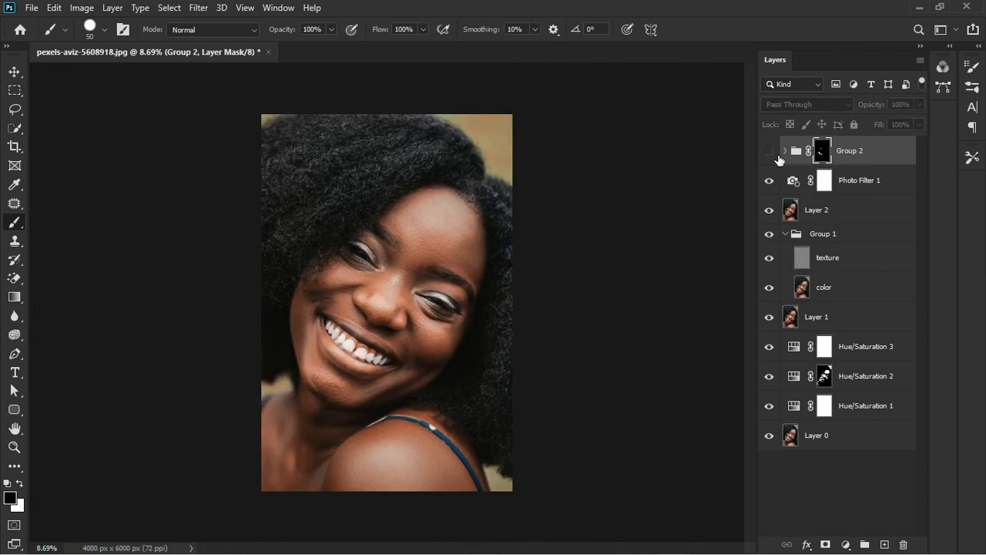
{"action": "left_click", "coordinate": [777, 154]}
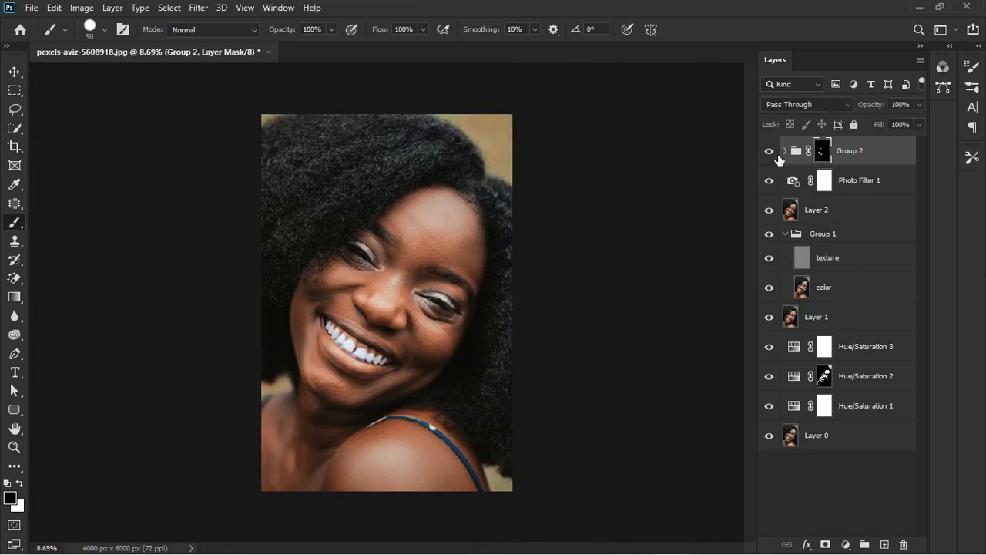
{"action": "left_click", "coordinate": [918, 106]}
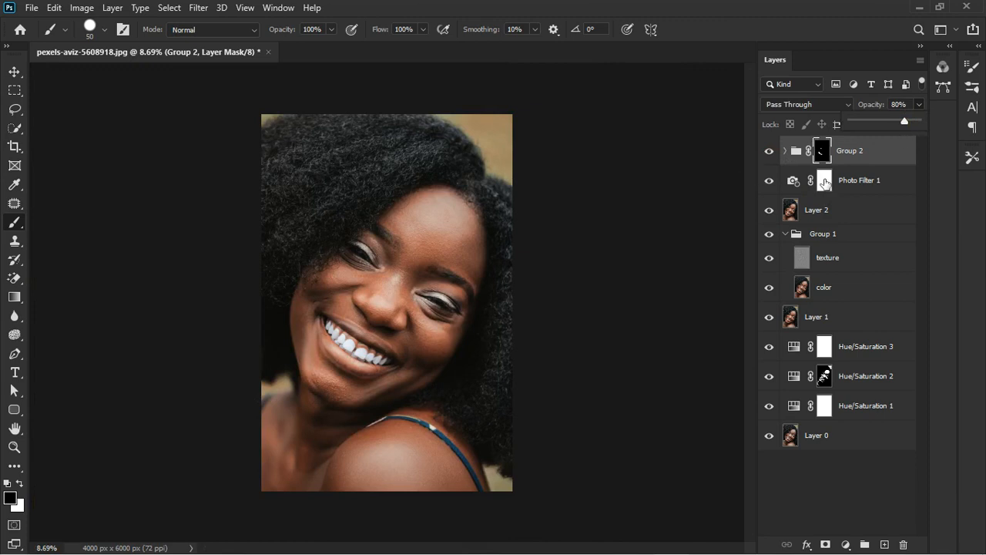
Add another Photo Filter adjustment layer with Warming Filter (85) at 25% density directly above Photo Filter 1.
{"action": "left_click", "coordinate": [891, 192]}
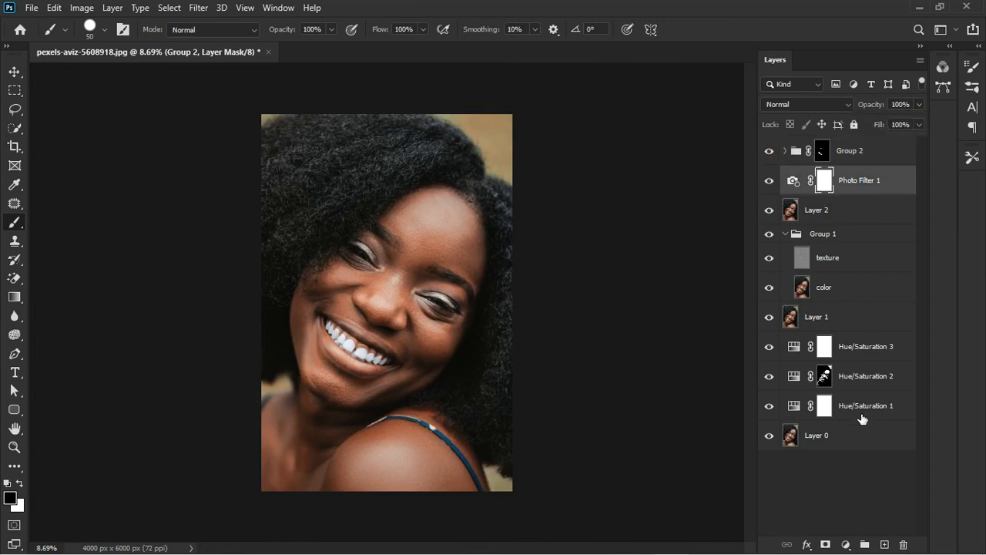
{"action": "left_click", "coordinate": [846, 544]}
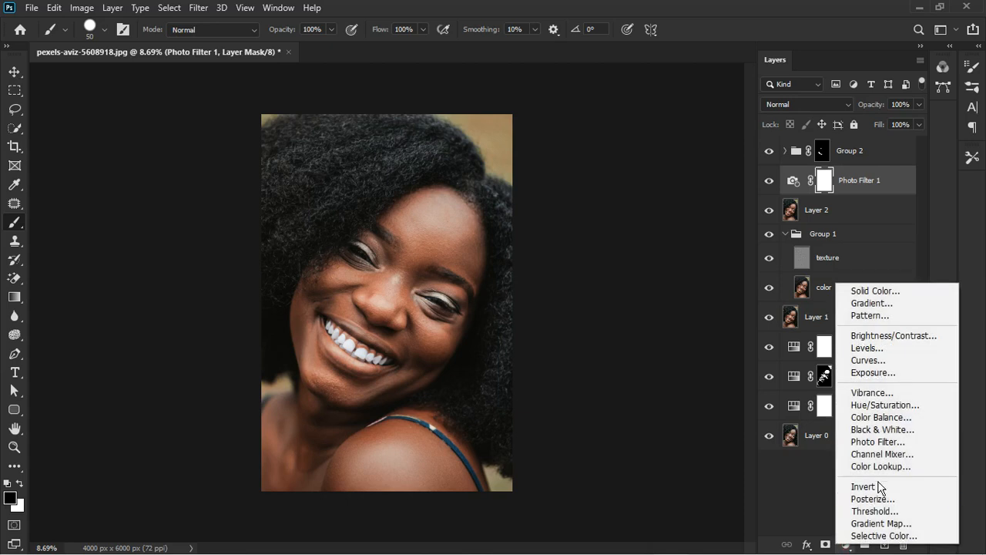
{"action": "left_click", "coordinate": [890, 442]}
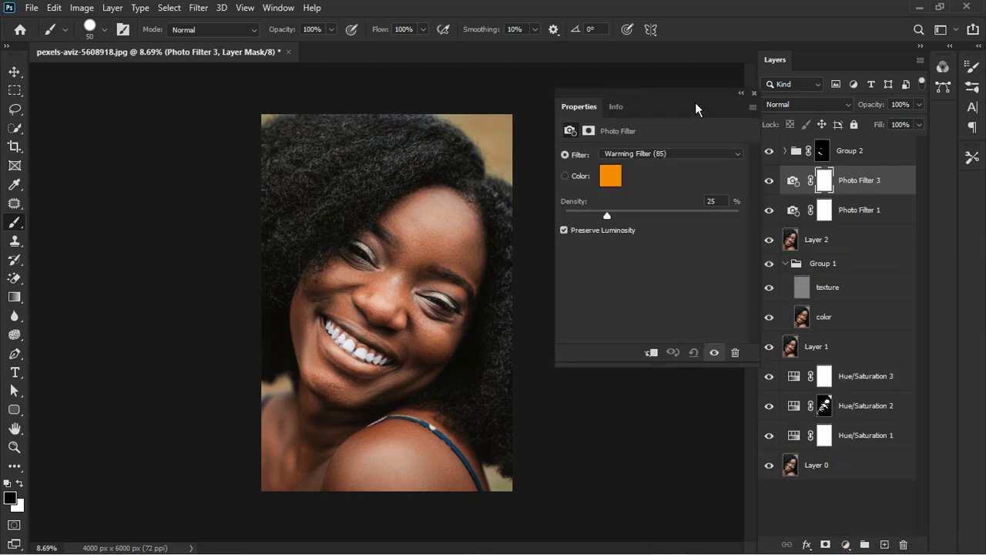
{"action": "left_click", "coordinate": [753, 93]}
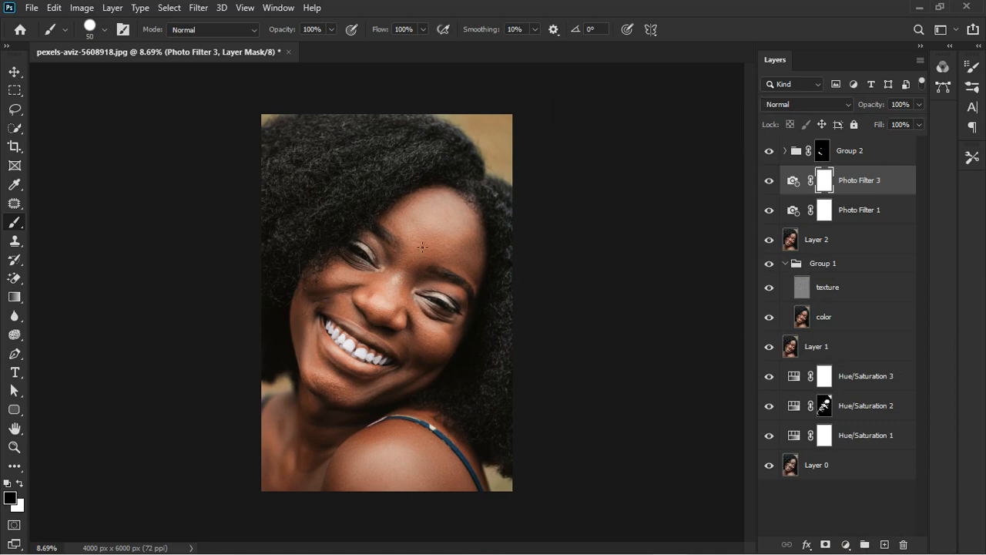
Stamp all visible layers into a new layer above Group 2 and open it in the Camera Raw Filter.
{"action": "left_click", "coordinate": [882, 152]}
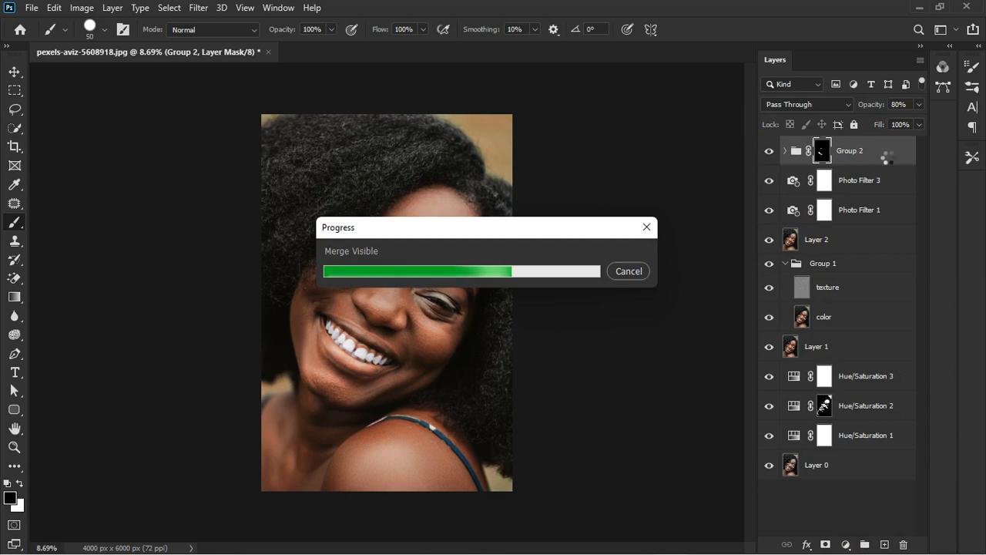
{"action": "key", "text": "ctrl+shift+a"}
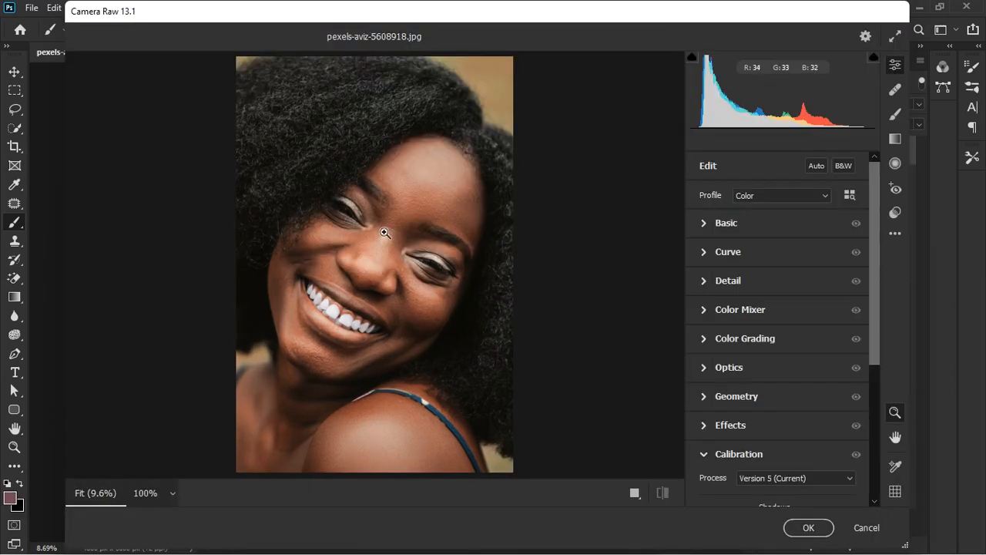
In the Basic adjustments, set Highlights to +24, Shadows to +11, Whites to -28, Blacks to -14 and Texture to +7.
{"action": "left_click", "coordinate": [707, 224]}
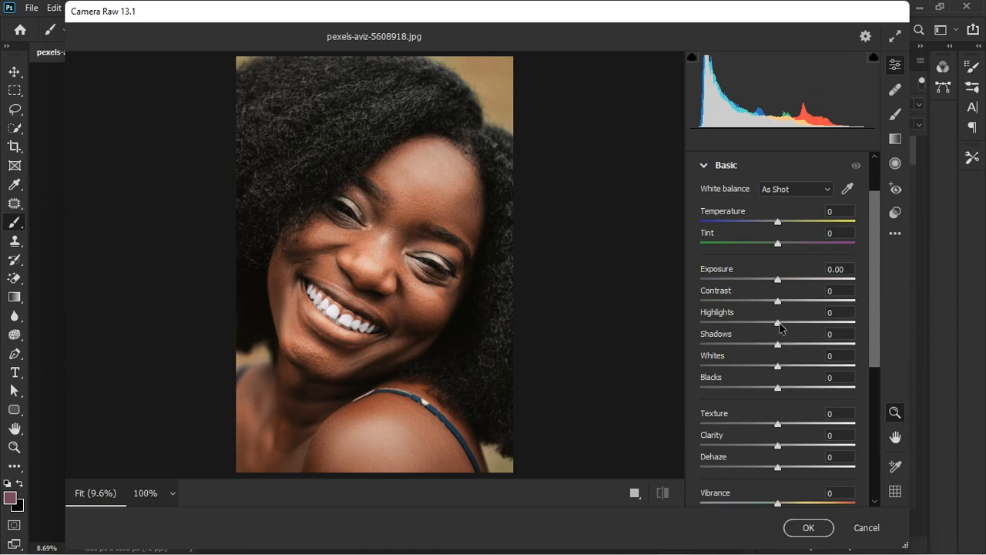
{"action": "left_click_drag", "start_coordinate": [781, 322], "coordinate": [797, 321]}
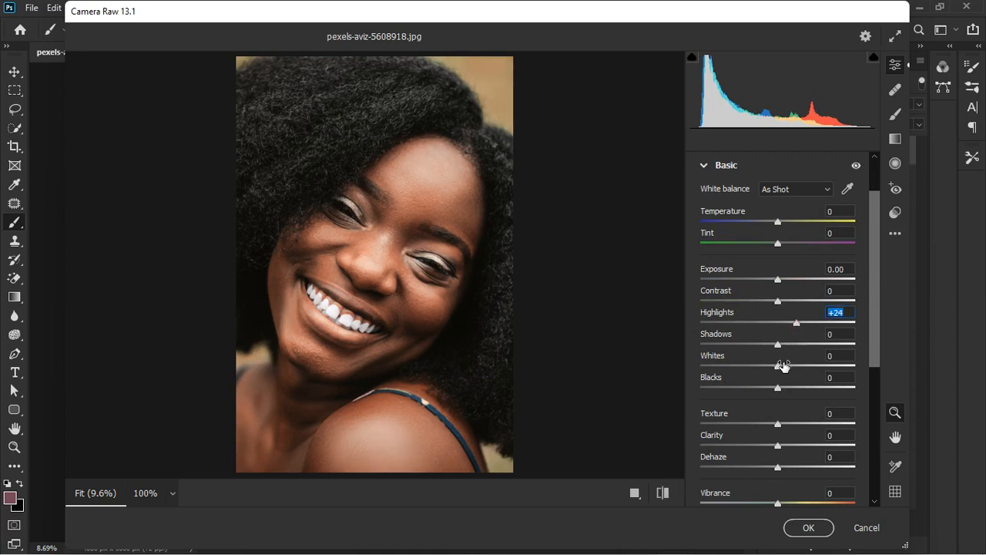
{"action": "left_click_drag", "start_coordinate": [779, 376], "coordinate": [762, 377]}
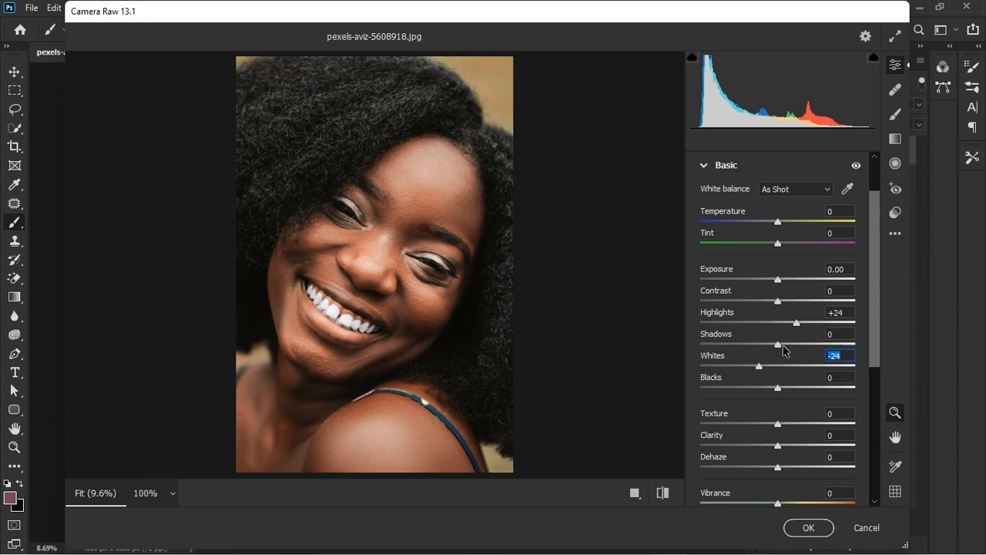
{"action": "left_click_drag", "start_coordinate": [777, 346], "coordinate": [789, 351]}
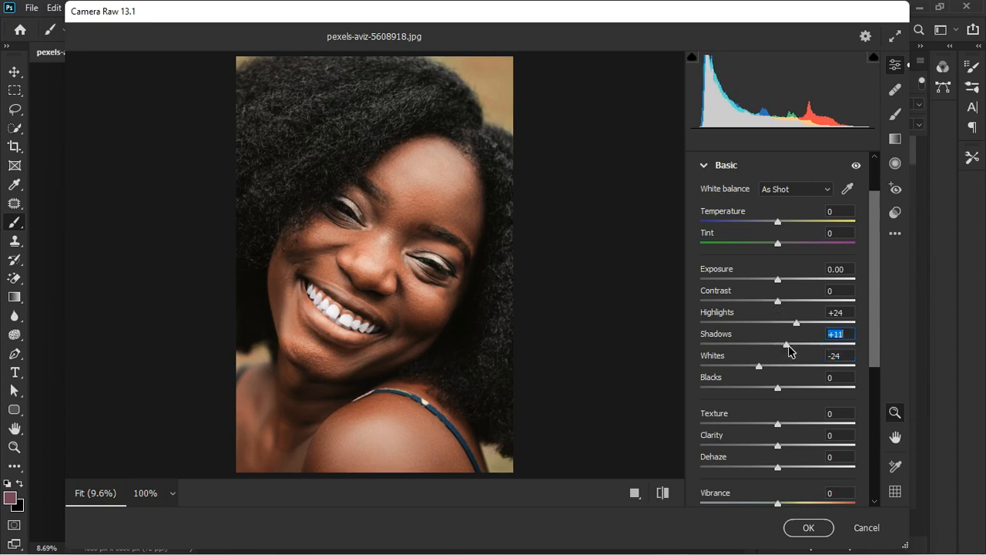
{"action": "left_click_drag", "start_coordinate": [777, 387], "coordinate": [768, 392]}
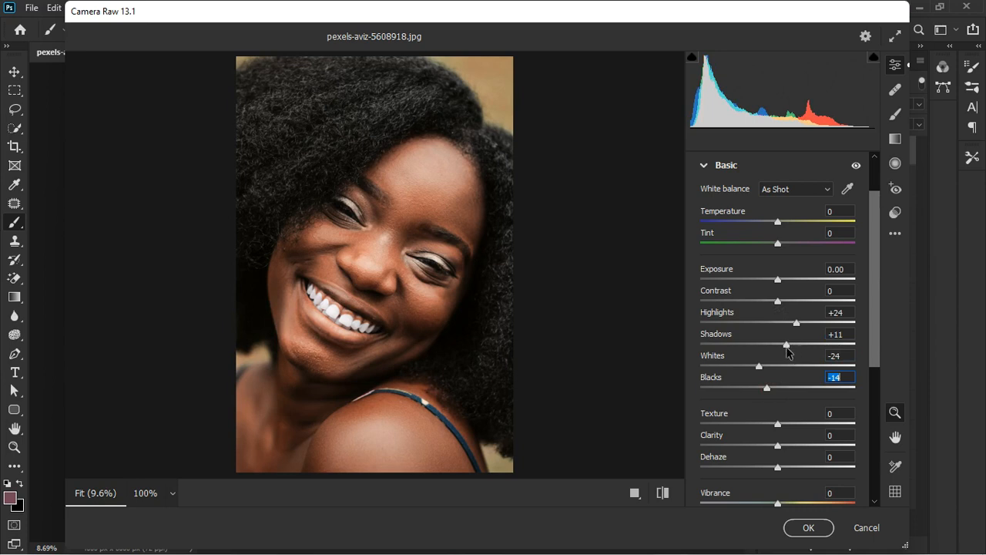
{"action": "left_click_drag", "start_coordinate": [759, 370], "coordinate": [757, 371]}
{"action": "left_click_drag", "start_coordinate": [779, 428], "coordinate": [783, 426]}
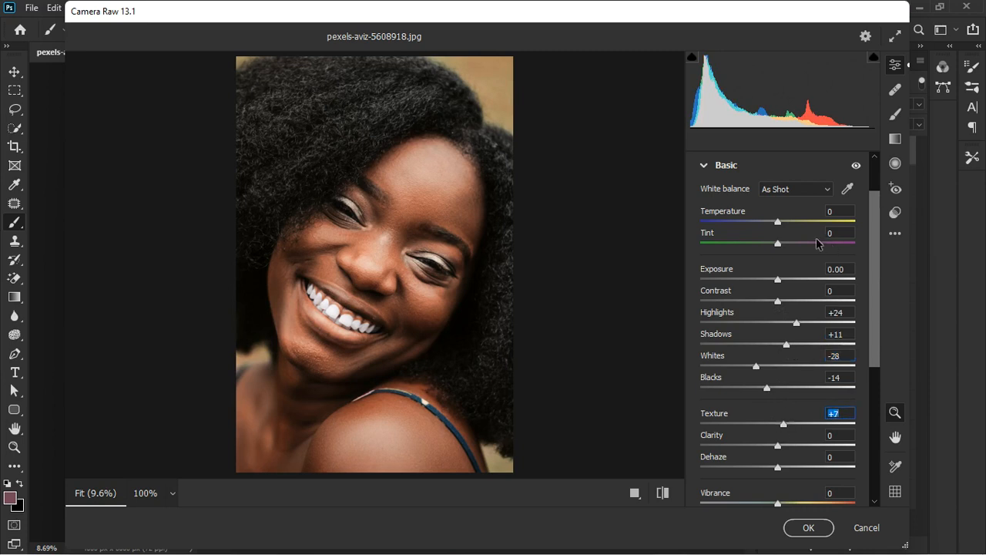
{"action": "left_click", "coordinate": [705, 167]}
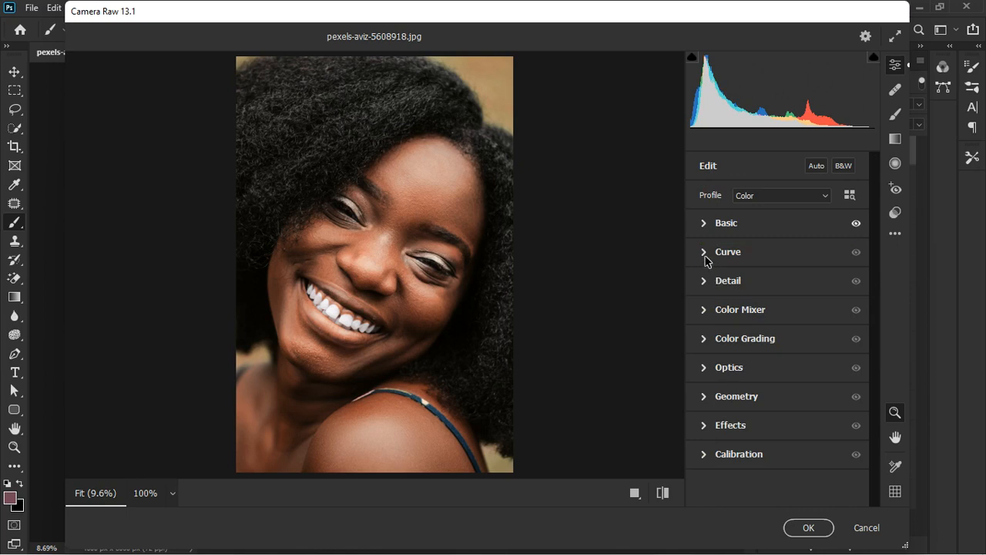
In the Color Mixer, set the Saturation of Oranges to +37, Yellows to +22 and Reds to +19.
{"action": "left_click", "coordinate": [705, 310]}
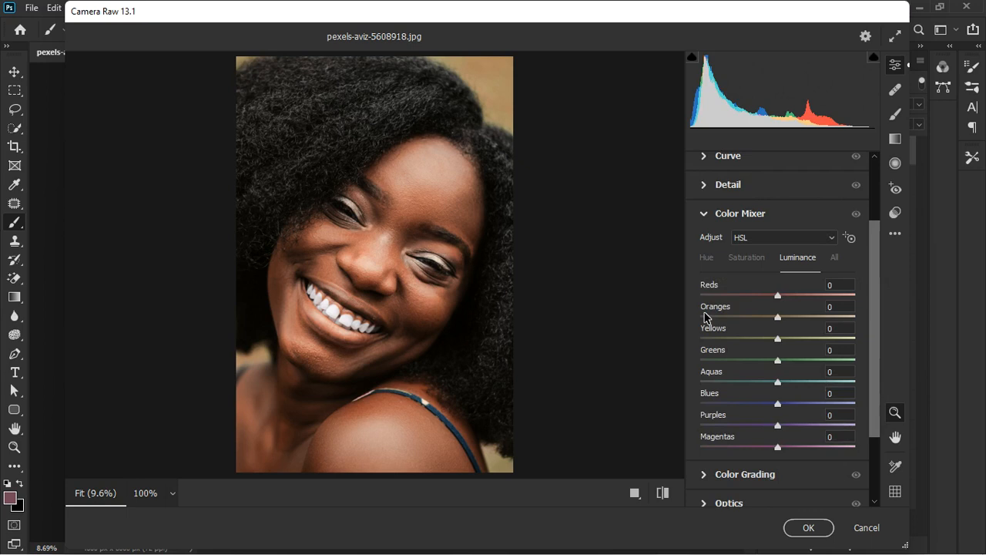
{"action": "left_click", "coordinate": [745, 259]}
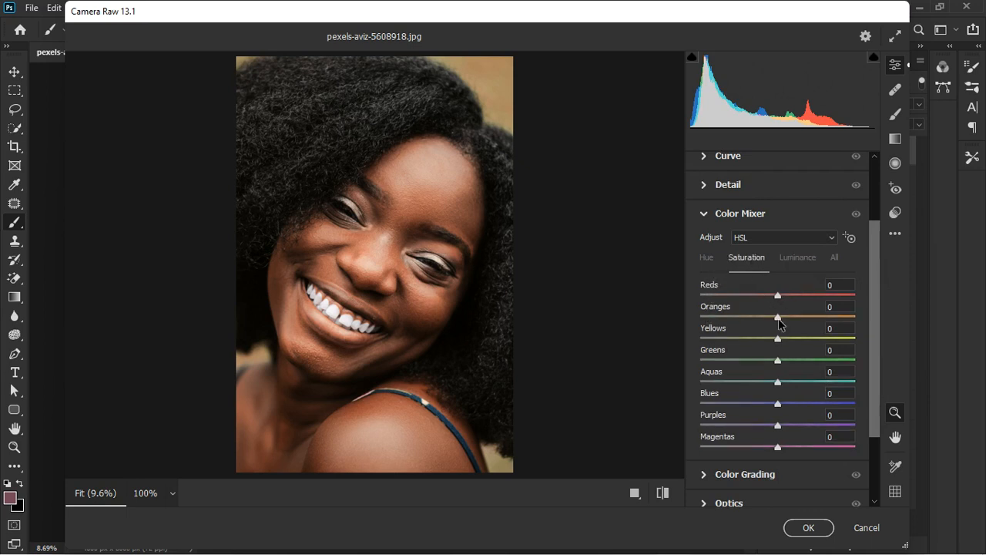
{"action": "left_click_drag", "start_coordinate": [778, 322], "coordinate": [814, 318]}
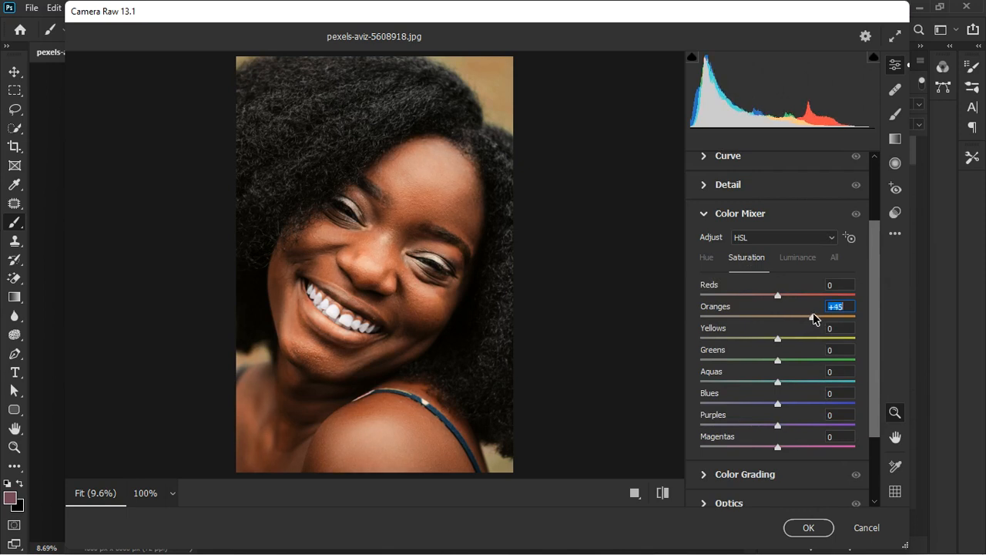
{"action": "mouse_move", "coordinate": [814, 318]}
{"action": "left_mouse_down"}
{"action": "mouse_move", "coordinate": [823, 319]}
{"action": "mouse_move", "coordinate": [809, 322]}
{"action": "left_mouse_up"}
{"action": "left_click_drag", "start_coordinate": [779, 341], "coordinate": [798, 347]}
{"action": "left_click_drag", "start_coordinate": [783, 295], "coordinate": [794, 299]}
Set the Color Mixer Hue of Yellows to -13, Reds to +10, Purples to -35 and Blues to -25.
{"action": "left_click", "coordinate": [798, 259]}
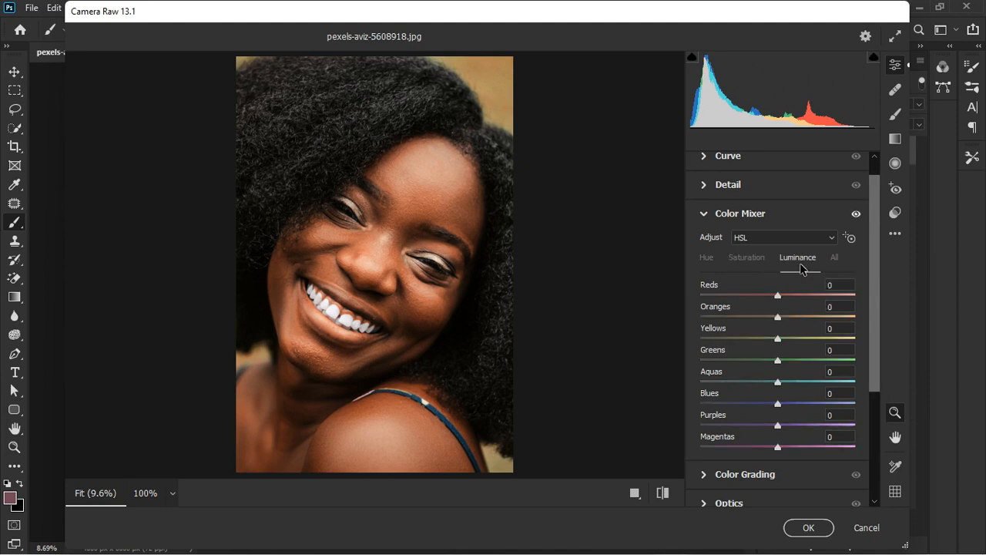
{"action": "left_click", "coordinate": [707, 259]}
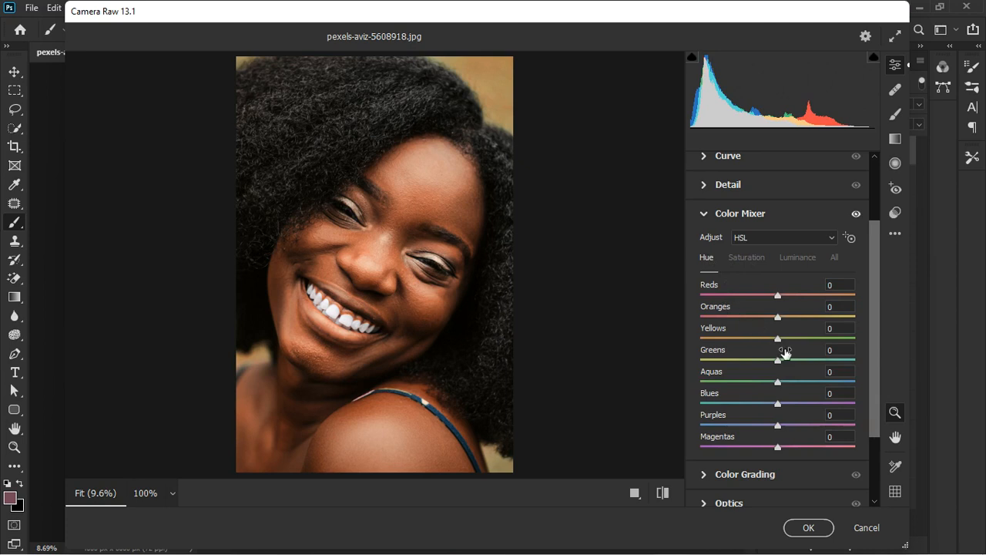
{"action": "left_click_drag", "start_coordinate": [778, 339], "coordinate": [768, 339]}
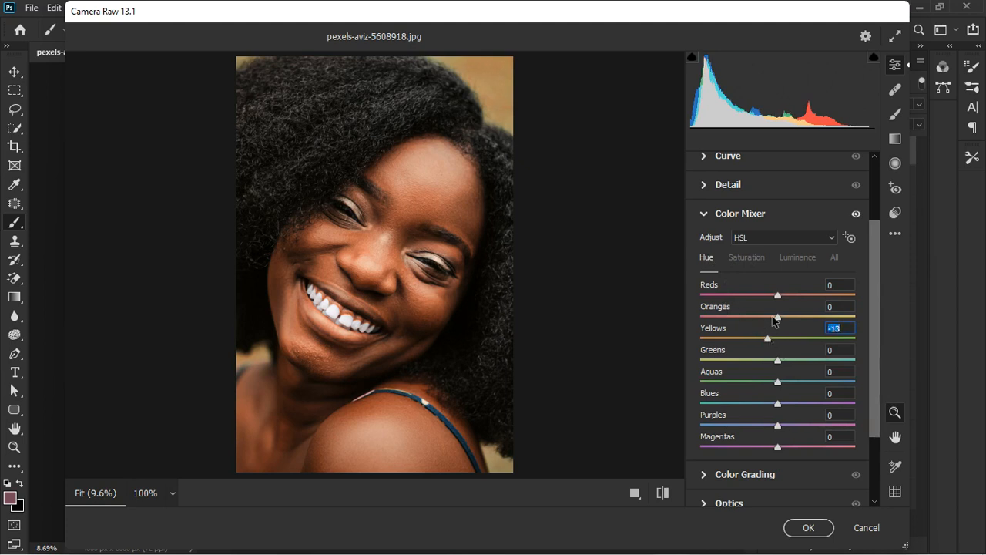
{"action": "left_click_drag", "start_coordinate": [778, 297], "coordinate": [787, 300]}
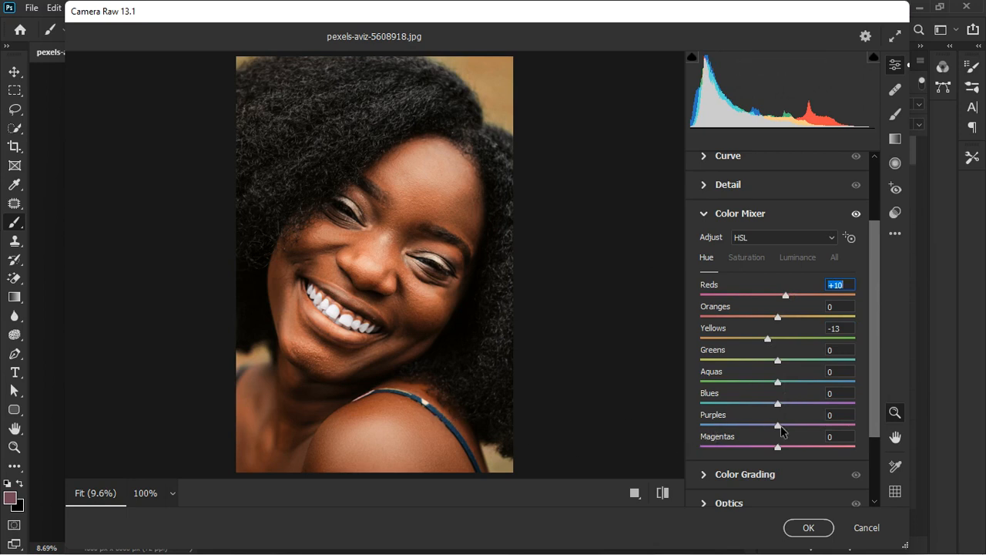
{"action": "left_click_drag", "start_coordinate": [781, 426], "coordinate": [759, 409]}
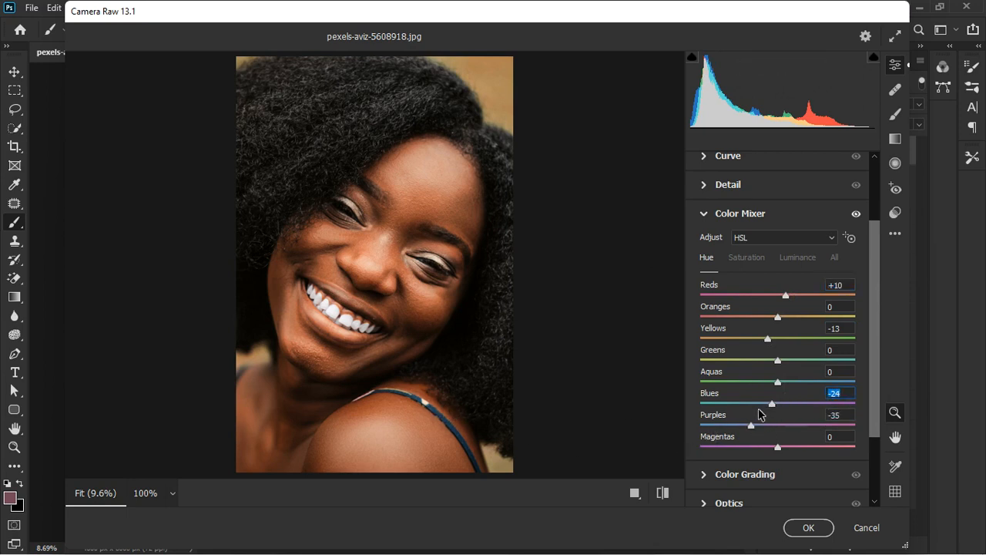
Set the Saturation of Aquas to +32 and Blues to +8, and shift the Purples Hue slightly back toward zero.
{"action": "left_click", "coordinate": [746, 257]}
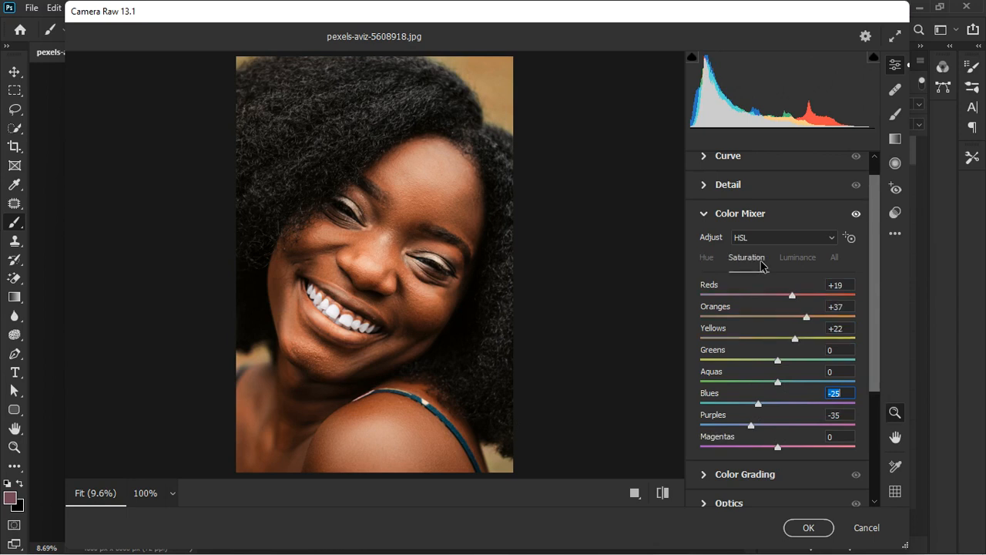
{"action": "mouse_move", "coordinate": [777, 404]}
{"action": "left_mouse_down"}
{"action": "mouse_move", "coordinate": [798, 407]}
{"action": "mouse_move", "coordinate": [796, 383]}
{"action": "mouse_move", "coordinate": [804, 386]}
{"action": "mouse_move", "coordinate": [797, 405]}
{"action": "mouse_move", "coordinate": [784, 406]}
{"action": "left_mouse_up"}
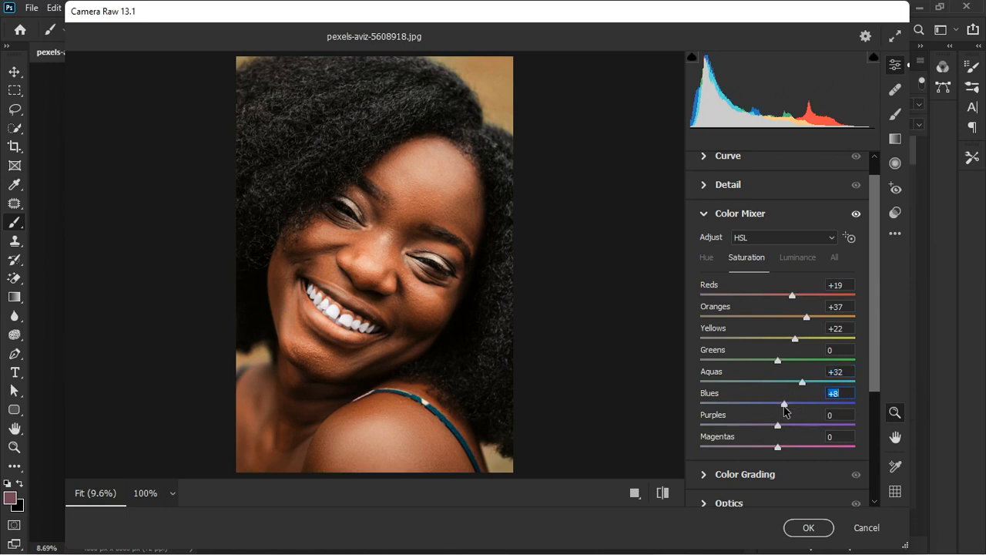
{"action": "left_click", "coordinate": [712, 260]}
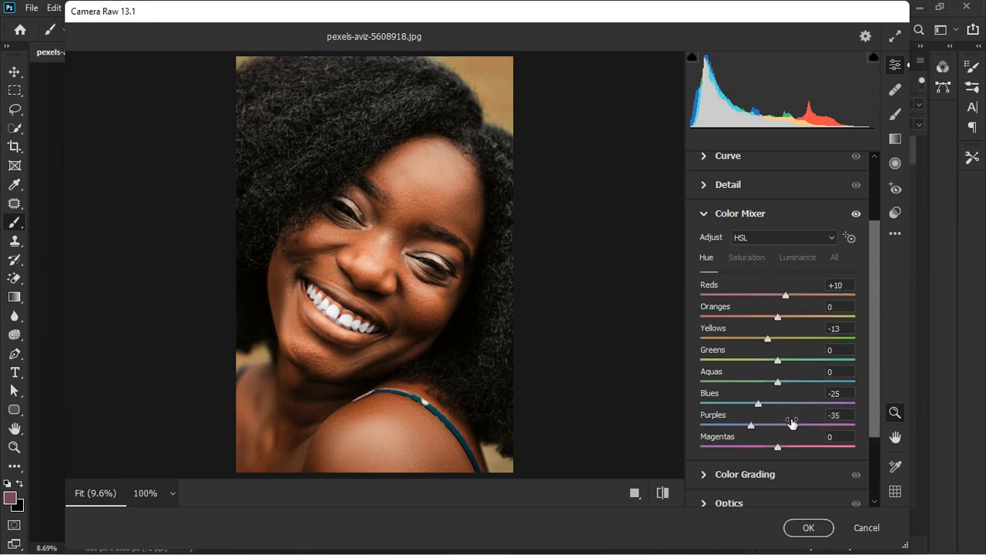
{"action": "left_click_drag", "start_coordinate": [755, 429], "coordinate": [765, 426]}
{"action": "left_click", "coordinate": [708, 215]}
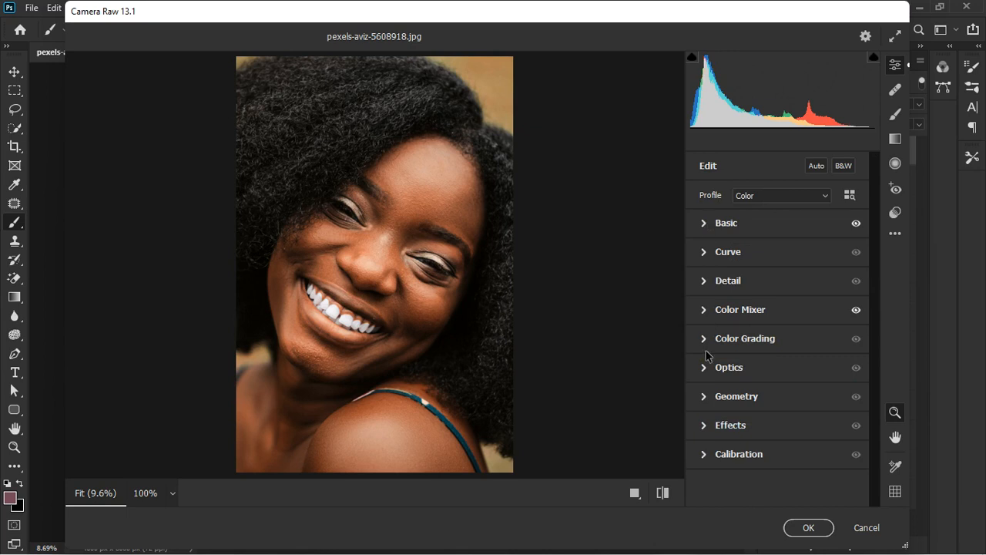
In Calibration, set the Blue Primary Hue to +8 and the Red Primary Hue to +3, and compare the image without them.
{"action": "left_click", "coordinate": [706, 454]}
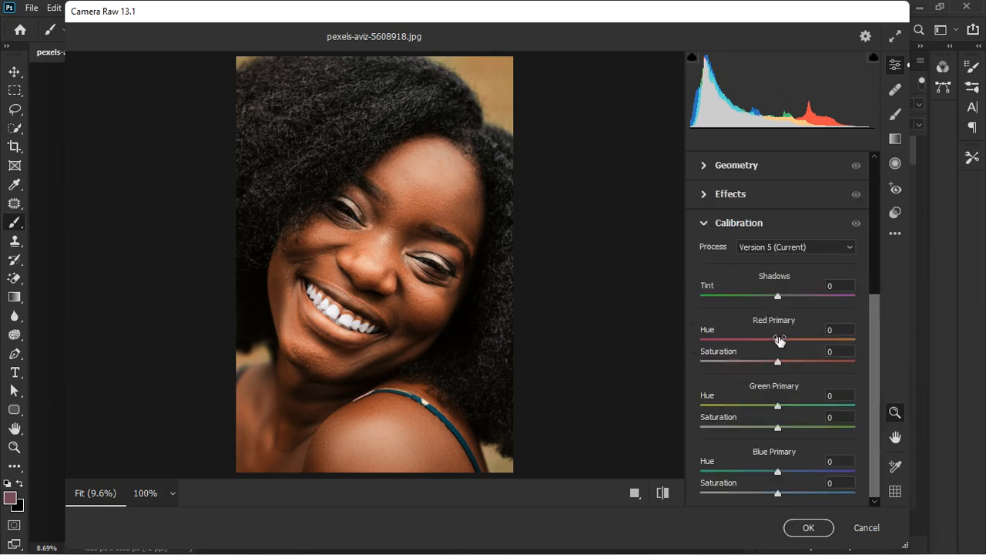
{"action": "left_click", "coordinate": [777, 340]}
{"action": "left_click_drag", "start_coordinate": [779, 471], "coordinate": [784, 472]}
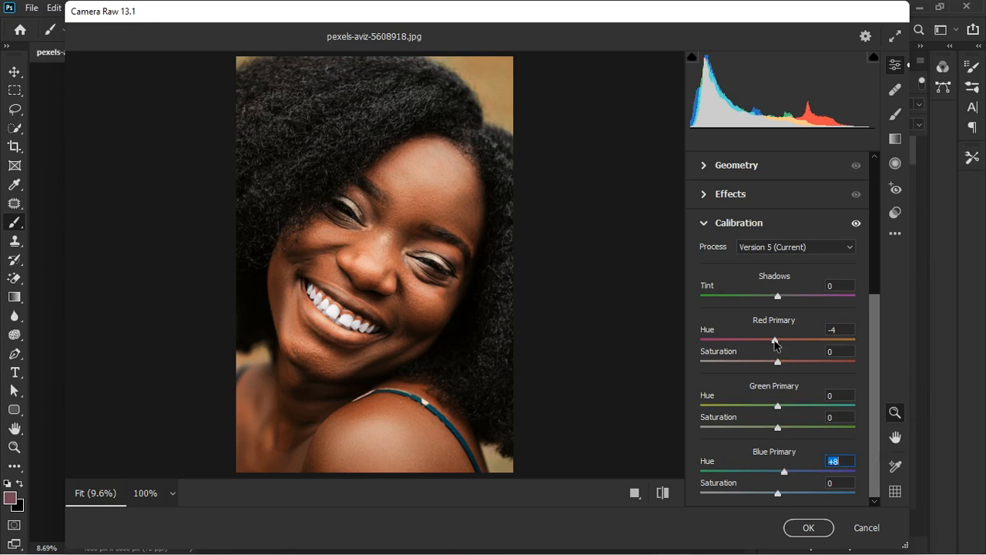
{"action": "mouse_move", "coordinate": [775, 344]}
{"action": "left_mouse_down"}
{"action": "mouse_move", "coordinate": [786, 344]}
{"action": "mouse_move", "coordinate": [779, 342]}
{"action": "left_mouse_up"}
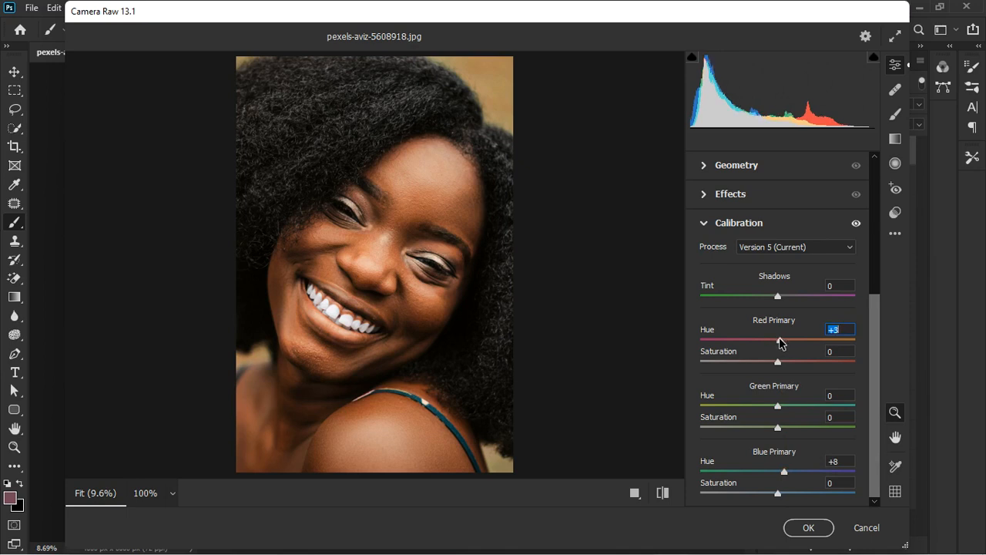
{"action": "left_click", "coordinate": [854, 225]}
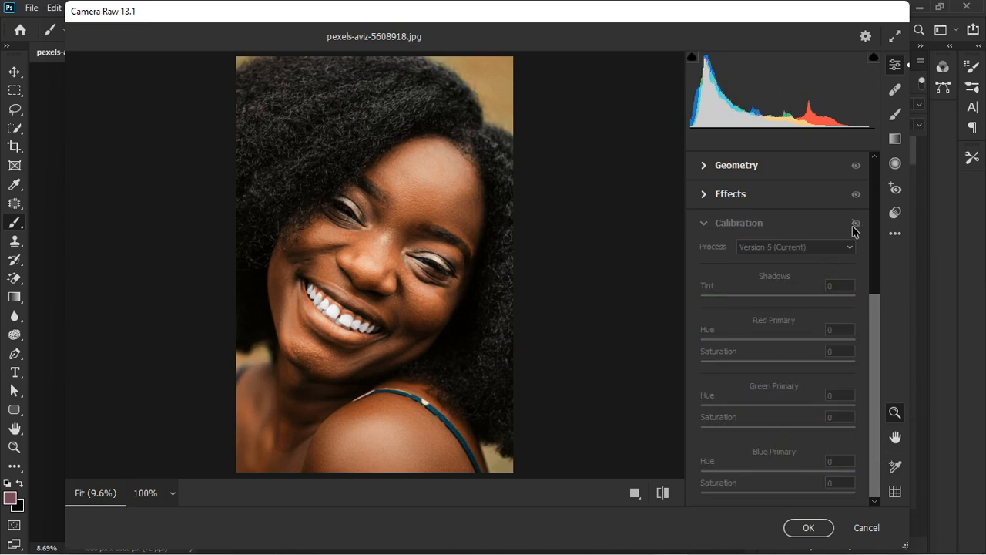
{"action": "left_click", "coordinate": [854, 225]}
Set the Calibration Green Primary Hue to +16 and apply the Camera Raw adjustments to the layer.
{"action": "left_click", "coordinate": [777, 408]}
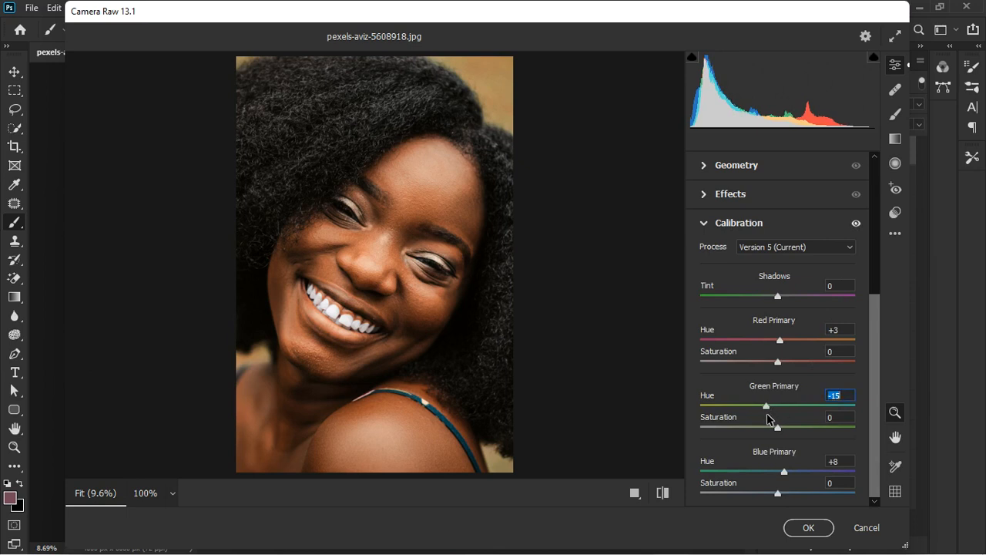
{"action": "type", "text": "-7"}
{"action": "key", "text": "Return"}
{"action": "type", "text": "7"}
{"action": "key", "text": "Return"}
{"action": "left_click_drag", "start_coordinate": [784, 414], "coordinate": [790, 412]}
{"action": "left_click", "coordinate": [856, 224]}
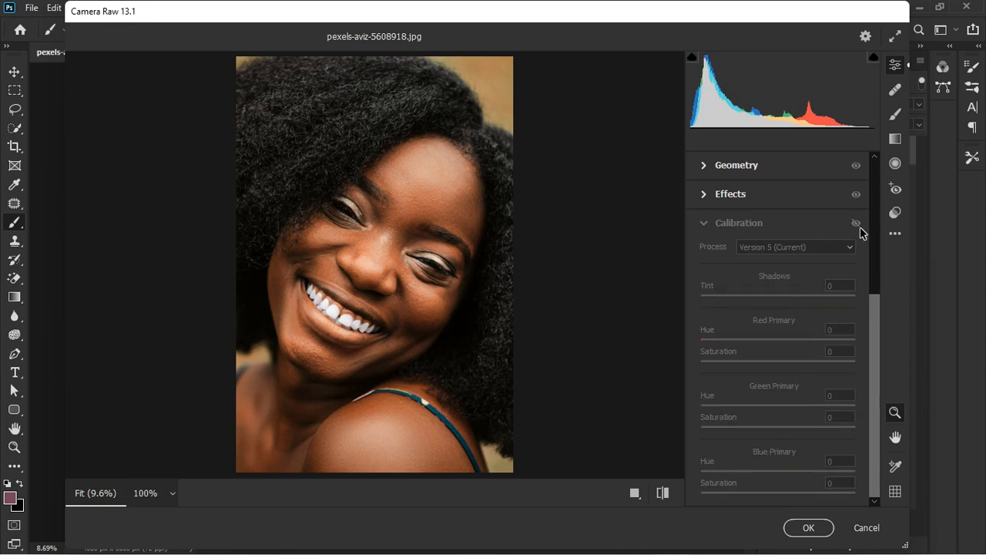
{"action": "left_click", "coordinate": [858, 225]}
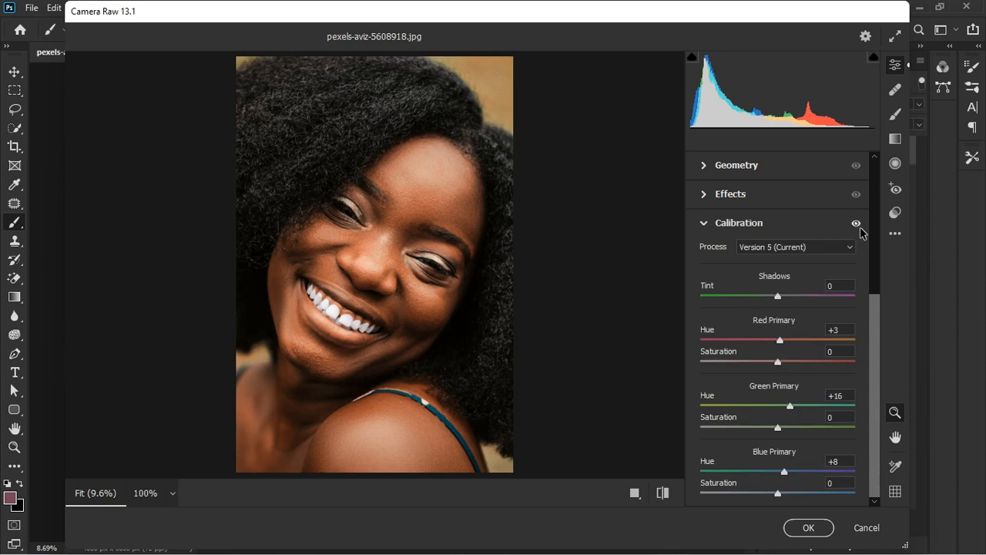
{"action": "left_click", "coordinate": [818, 531]}
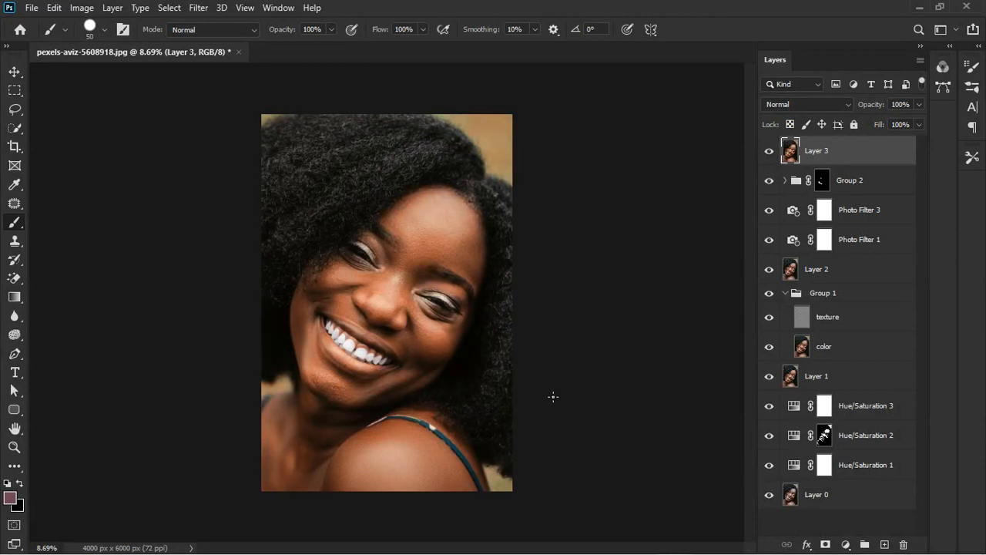
Group all layers from Group 2 down to Hue/Saturation 1 and hide the new group.
{"action": "left_click", "coordinate": [888, 188]}
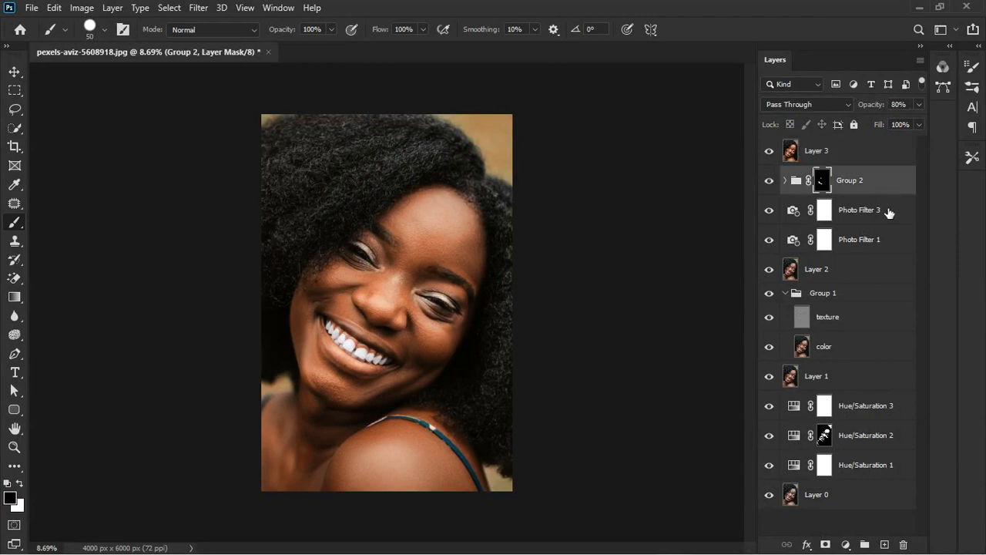
{"action": "left_click", "coordinate": [890, 475], "text": "shift"}
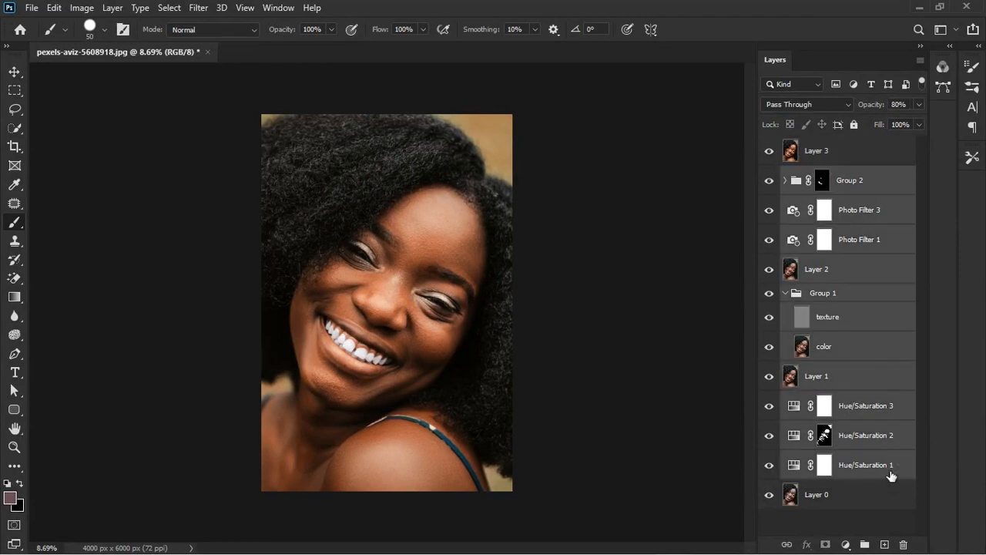
{"action": "left_click", "coordinate": [866, 544]}
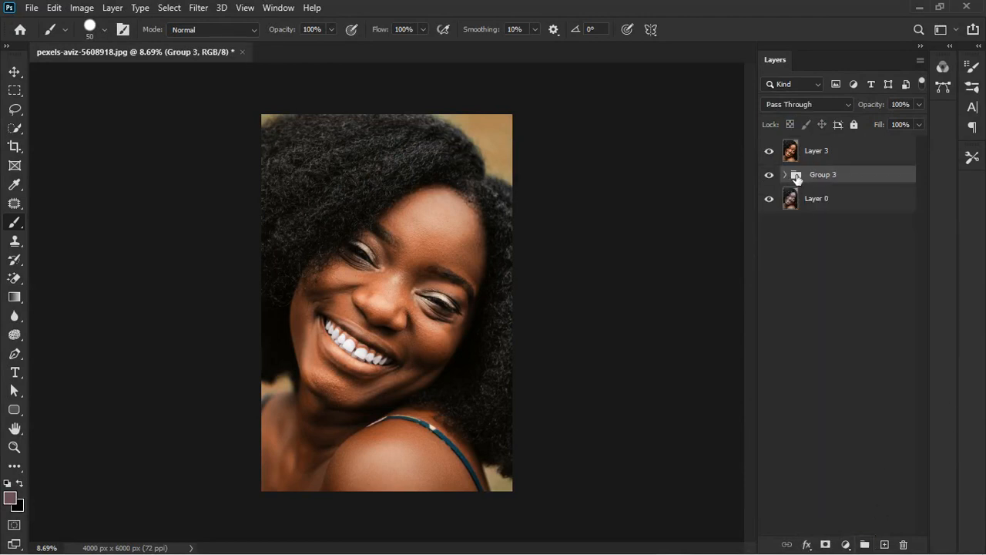
{"action": "left_click", "coordinate": [769, 174]}
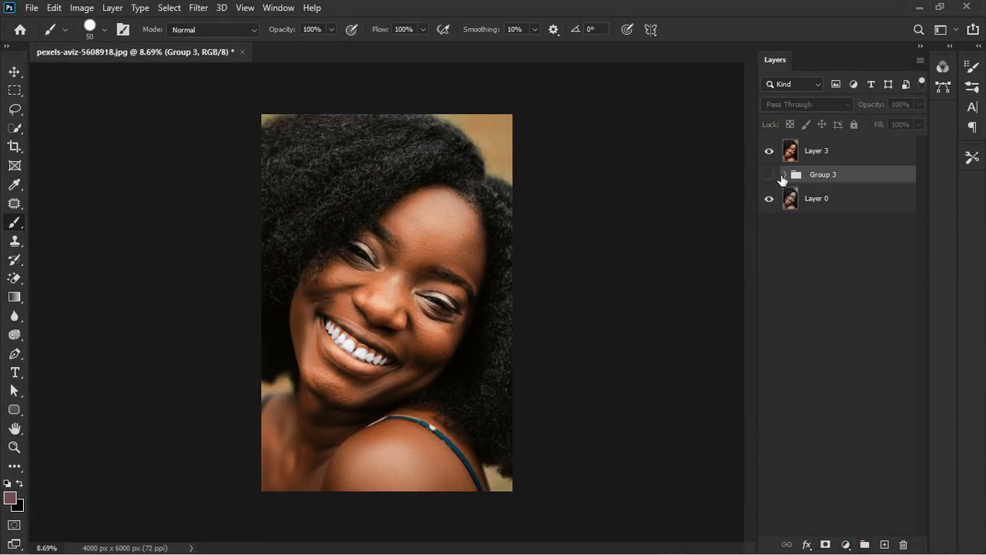
Compare the retouched portrait with the original by toggling the visibility of Layer 3, leaving it shown.
{"action": "left_click", "coordinate": [770, 151]}
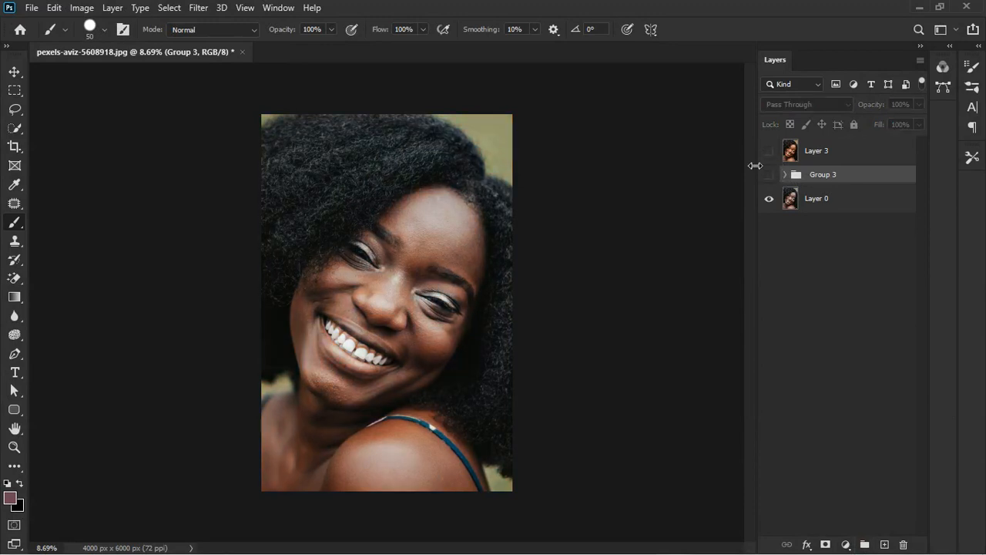
{"action": "scroll", "coordinate": [374, 308], "scroll_direction": "up", "scroll_amount": 1}
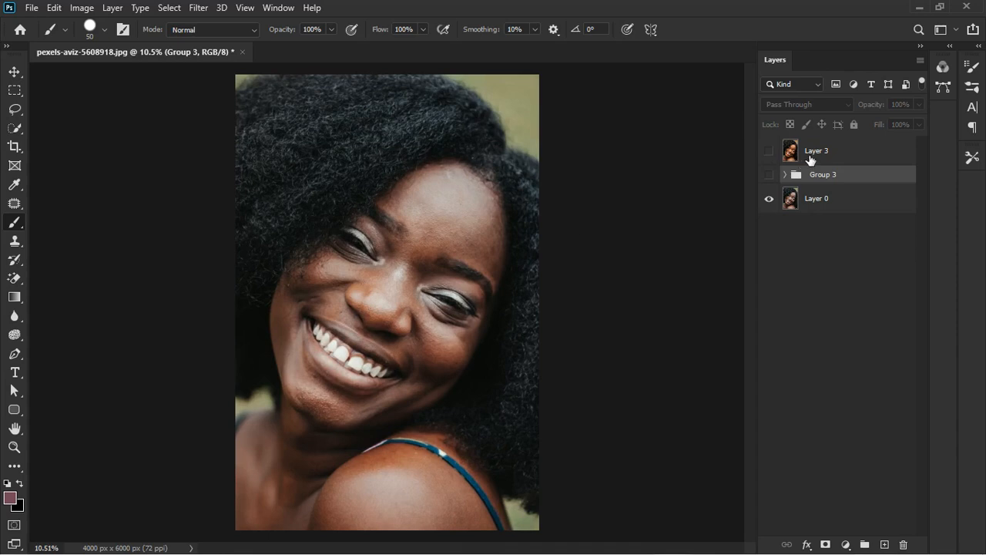
{"action": "left_click", "coordinate": [777, 156]}
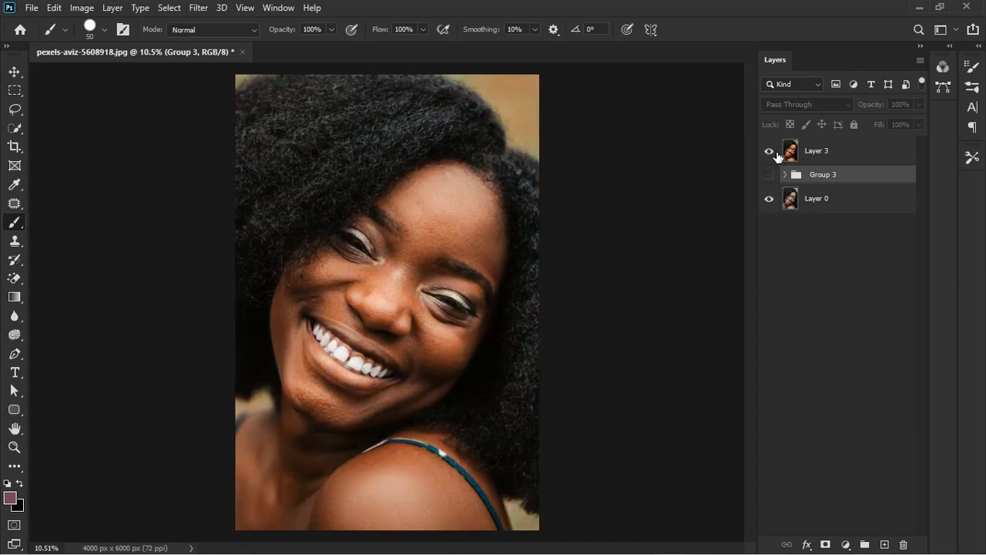
{"action": "left_click", "coordinate": [771, 152]}
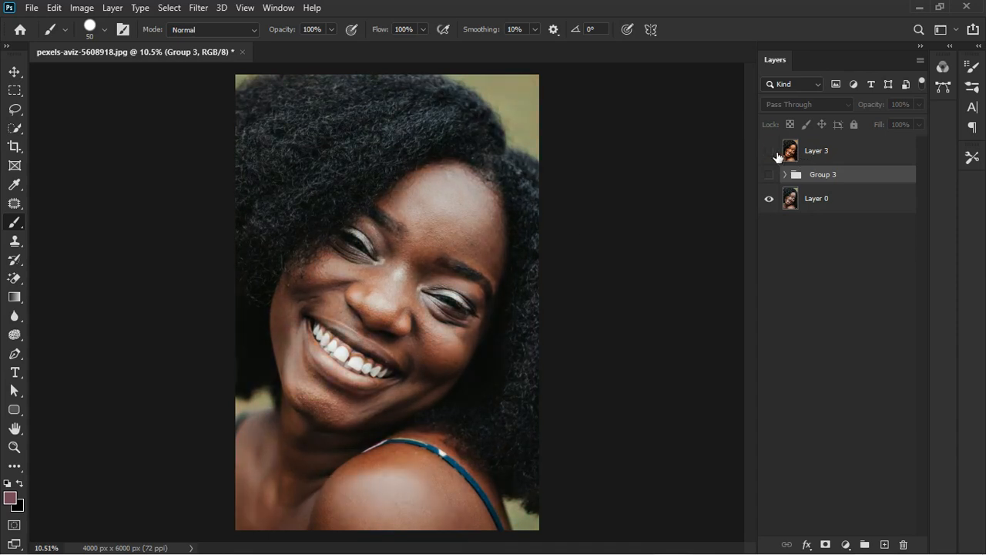
{"action": "left_click", "coordinate": [769, 152]}
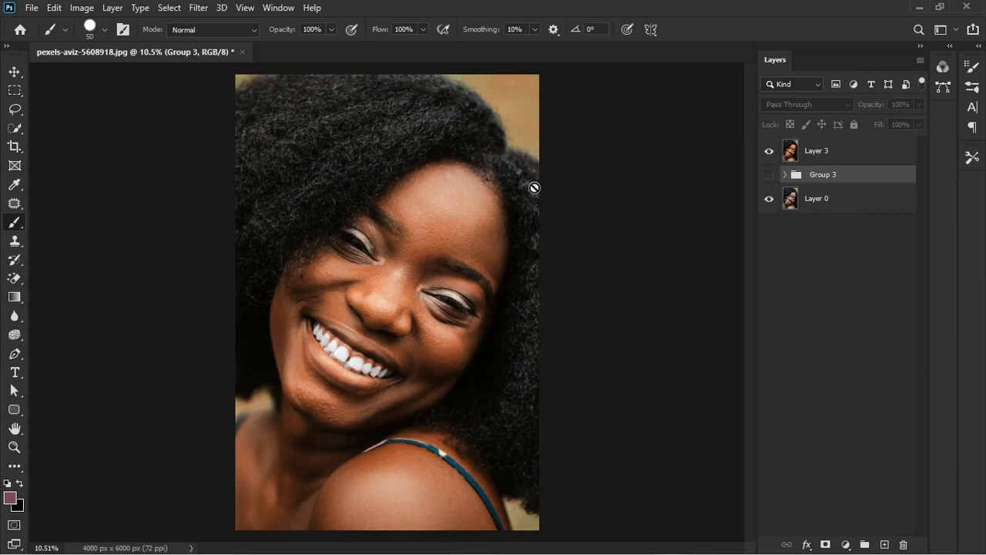